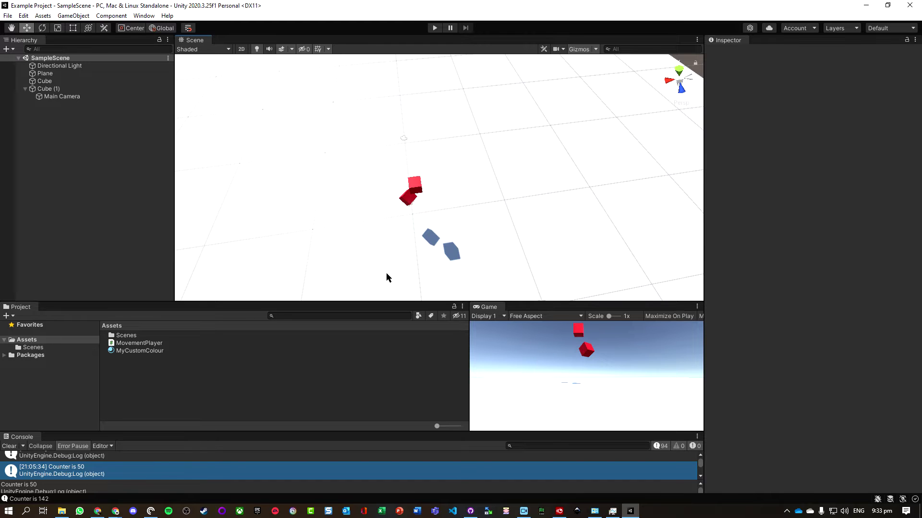
Close the Unity editor that has the Example Project open.
left_click(78, 172)
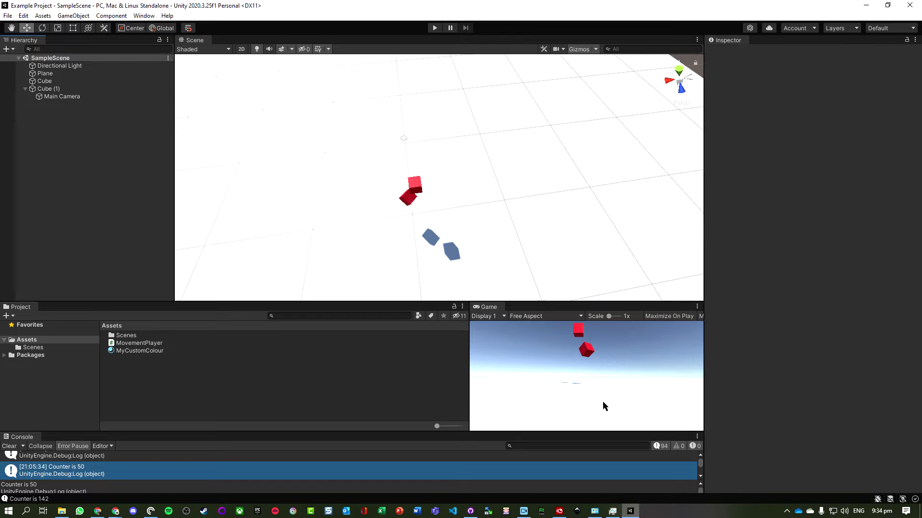
key("super+d")
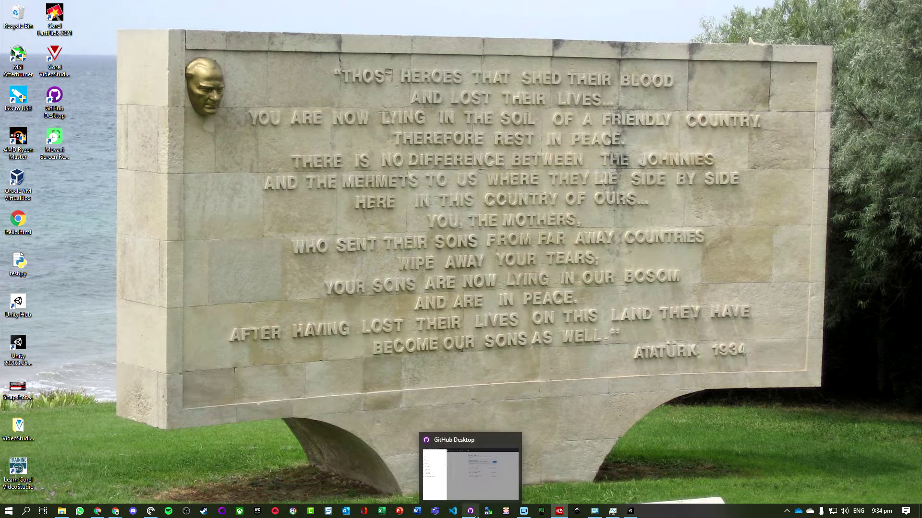
left_click(630, 511)
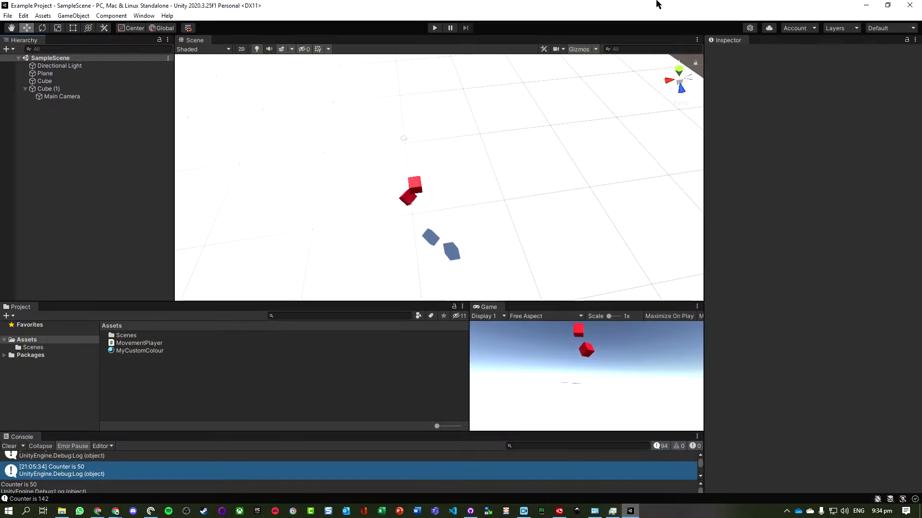
left_click(905, 9)
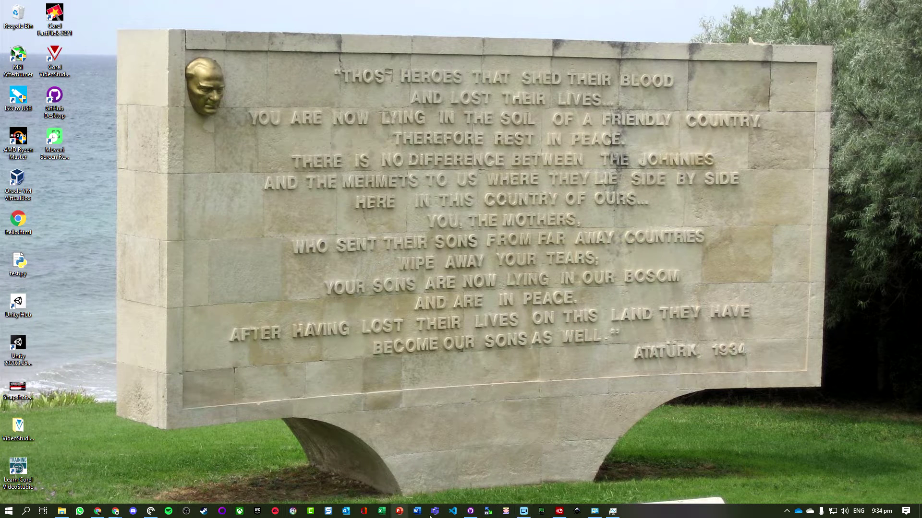
Search Windows for "unity" and launch Unity Hub.
left_click(459, 455)
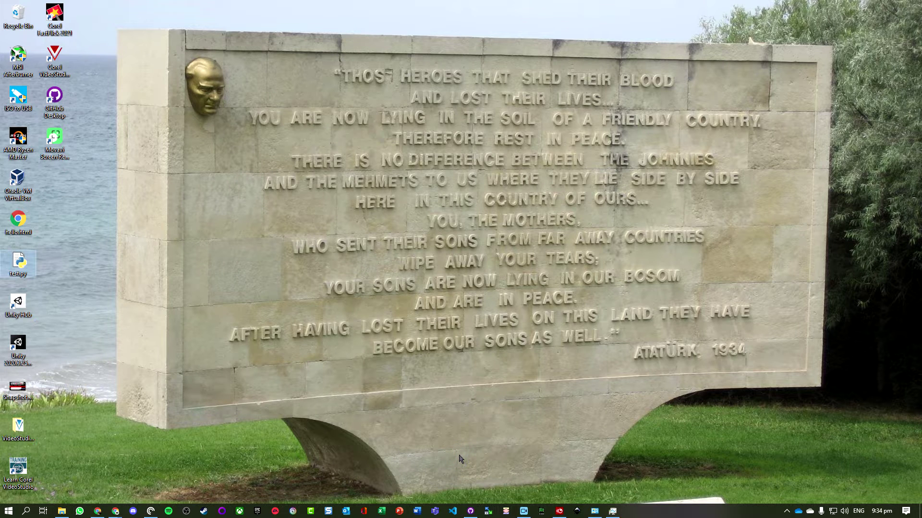
key("super")
type("unity")
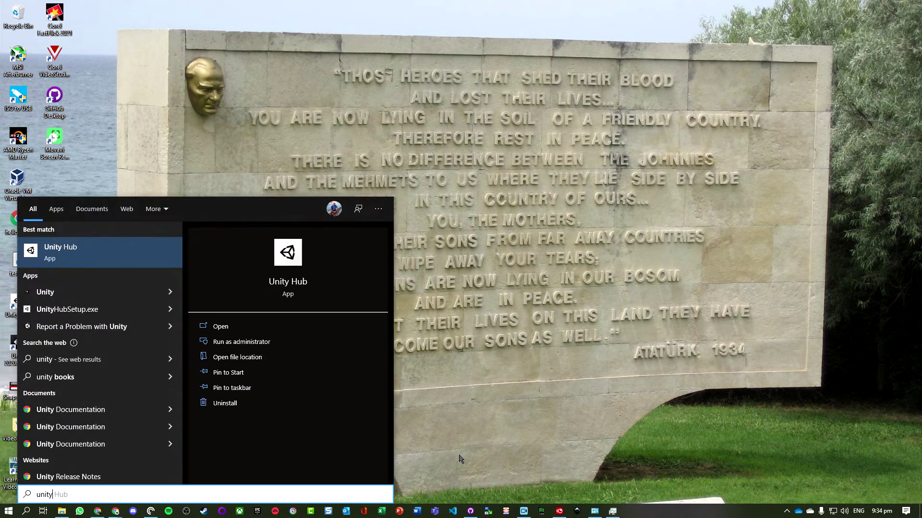
left_click(39, 254)
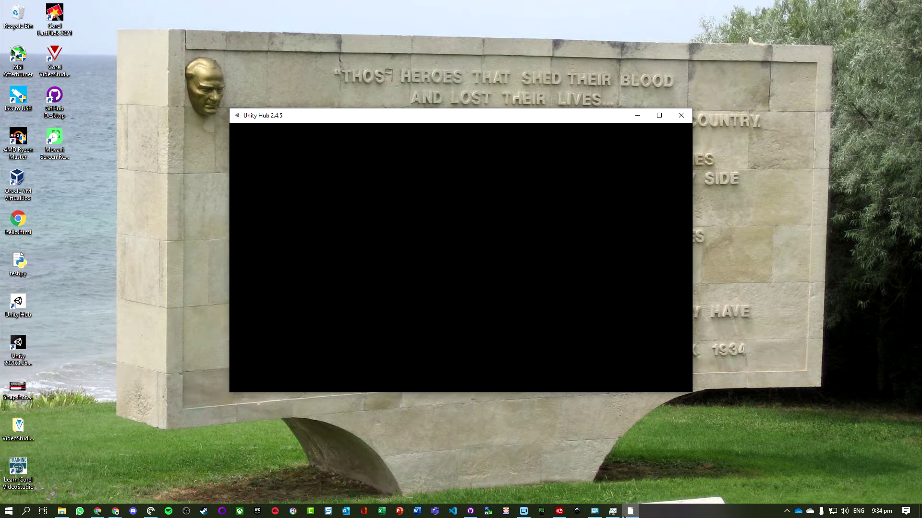
Pin Unity Hub to the taskbar and shift its window slightly on the desktop.
right_click(631, 511)
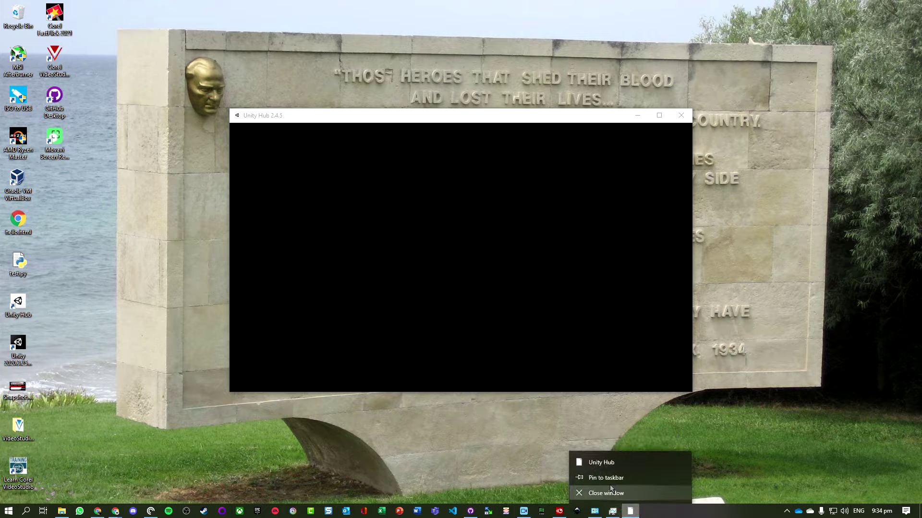
left_click(586, 480)
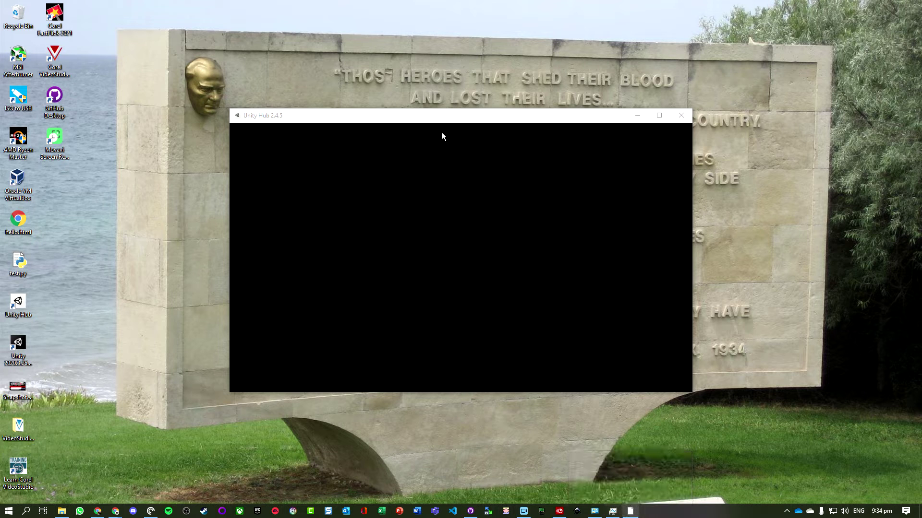
left_click_drag(375, 117, 357, 104)
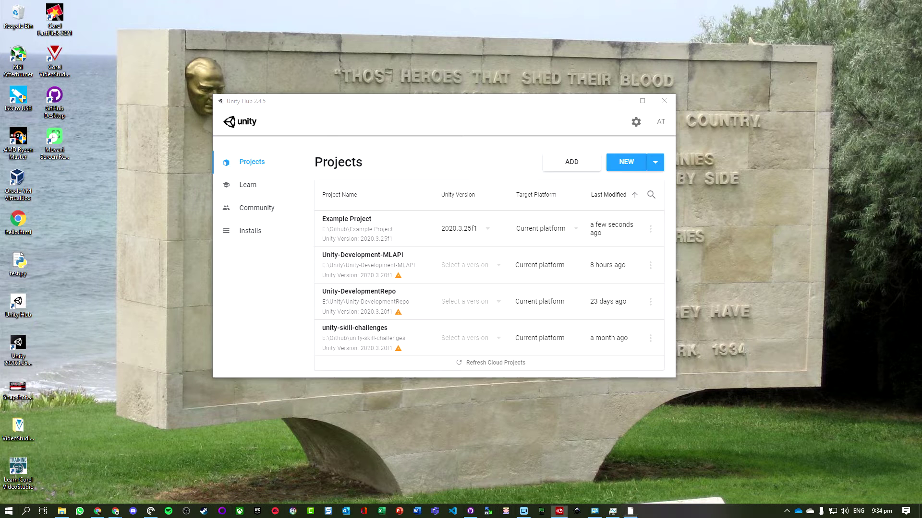
left_click(477, 107)
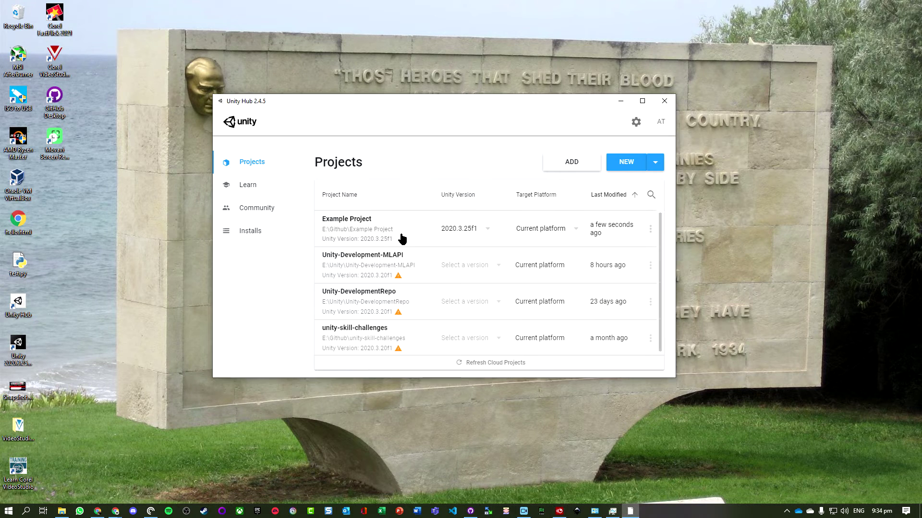
Show the Example Project's location in File Explorer from Unity Hub and close the reopened Unity editor.
left_click(375, 229)
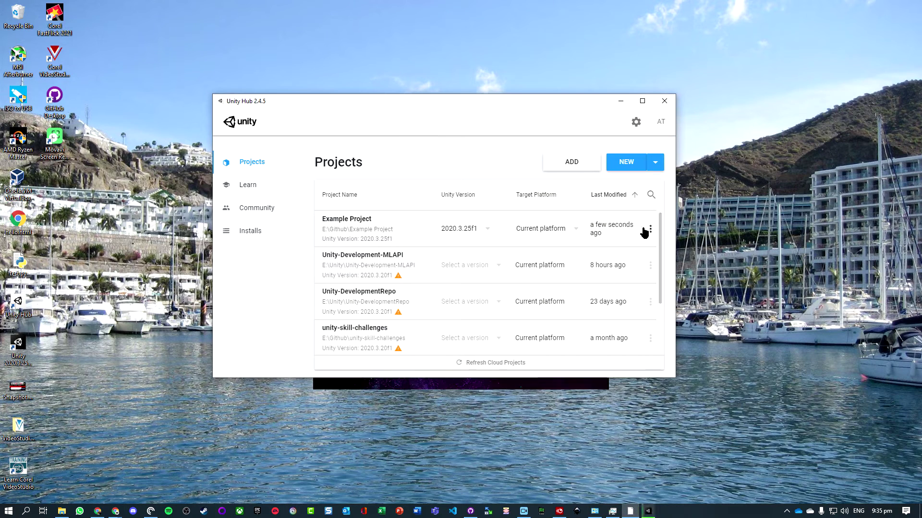
left_click(649, 230)
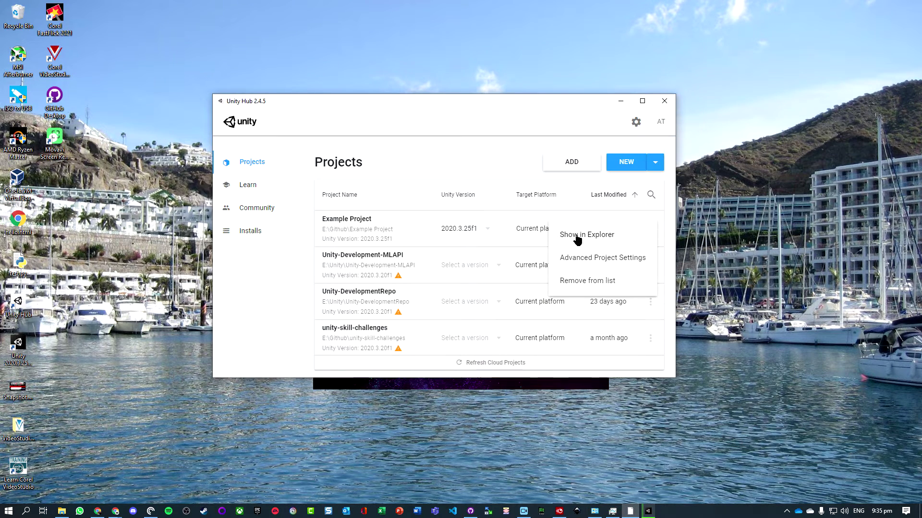
left_click(472, 148)
left_click(650, 226)
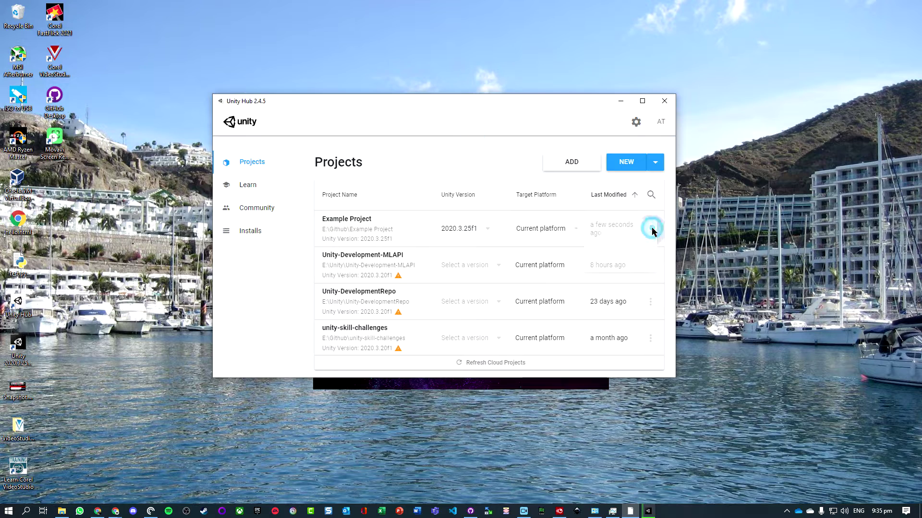
left_click(597, 242)
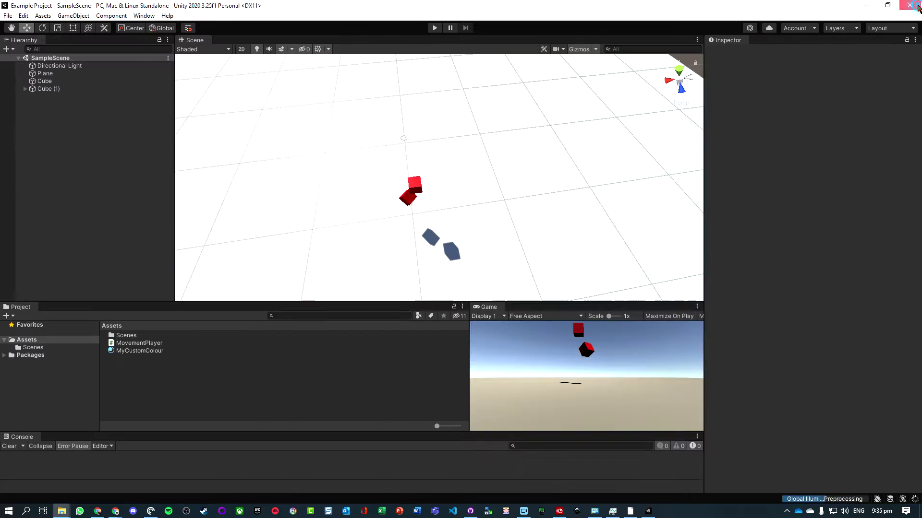
left_click(917, 7)
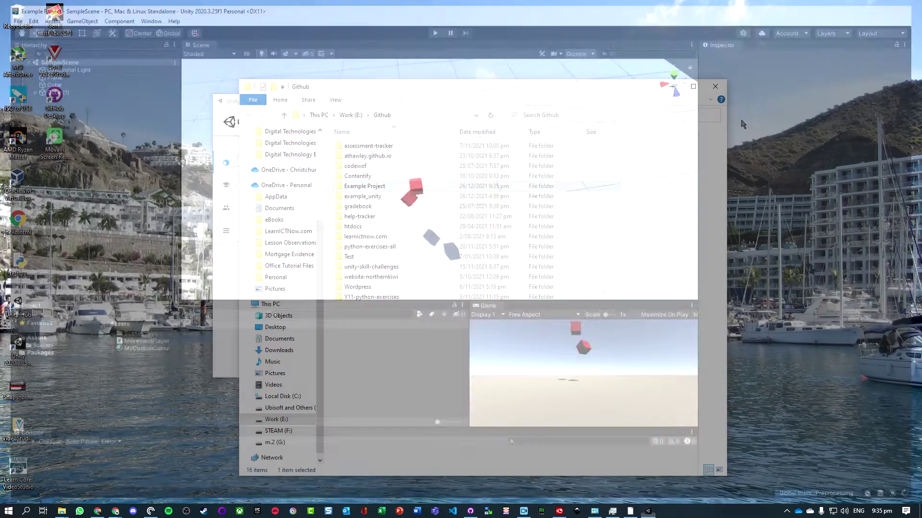
Place the File Explorer and Unity Hub windows apart and remove Example Project from Unity Hub's project list.
left_click_drag(384, 90, 484, 73)
left_click_drag(307, 104, 177, 111)
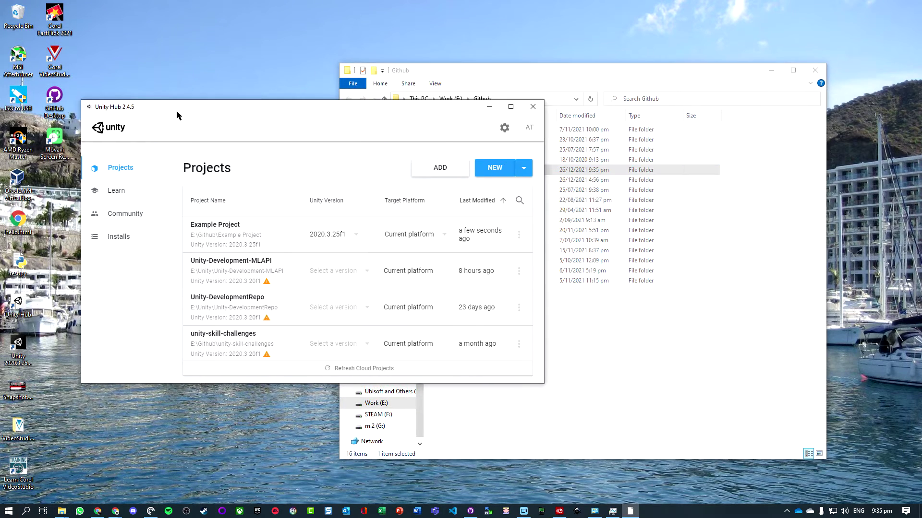
left_click(518, 235)
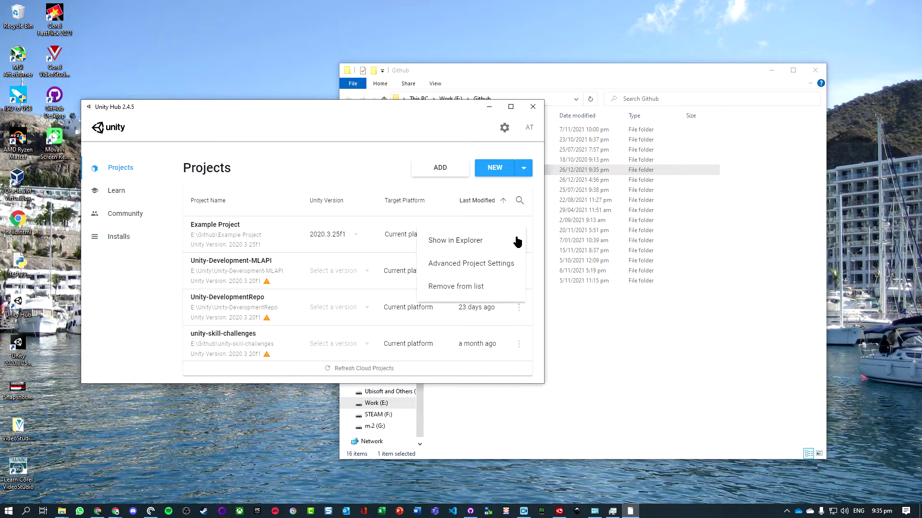
left_click(476, 287)
left_click(385, 276)
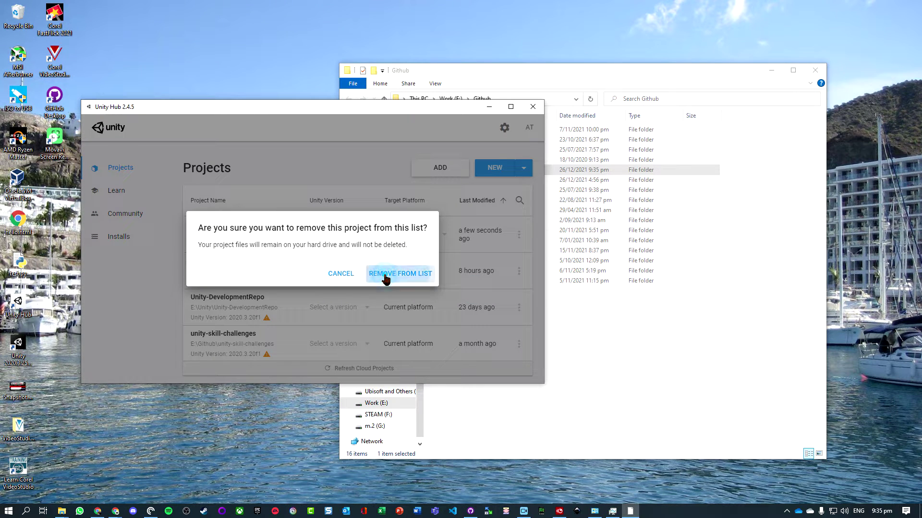
left_click(399, 276)
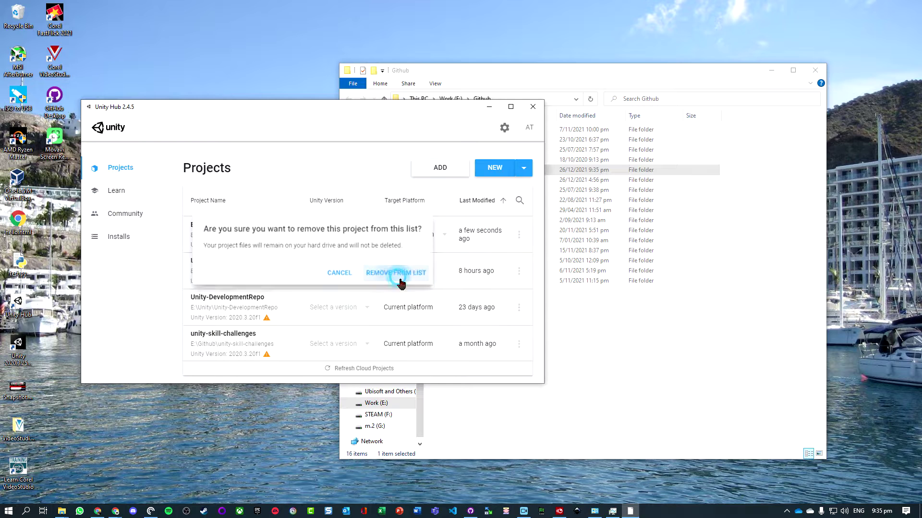
Examine the contents of the Example Project folder in File Explorer and return to the Github folder.
left_click(627, 356)
left_click(464, 171)
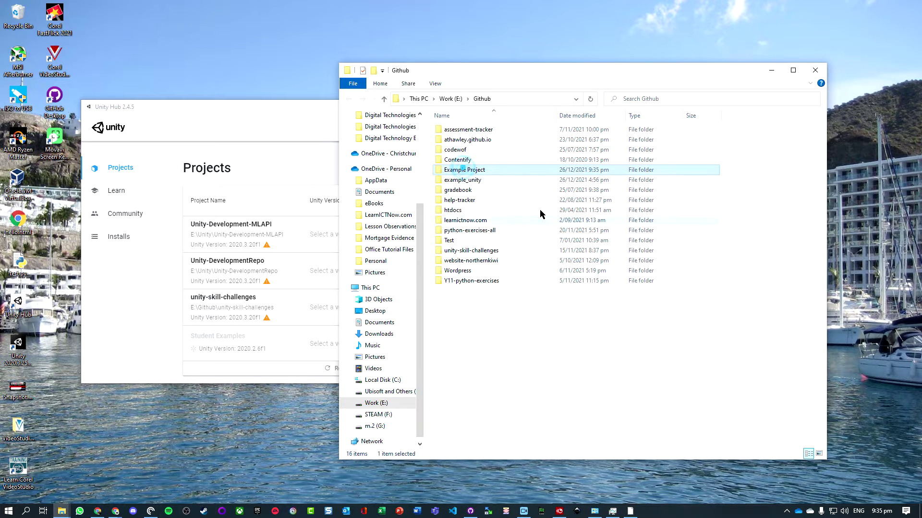
double_click(474, 171)
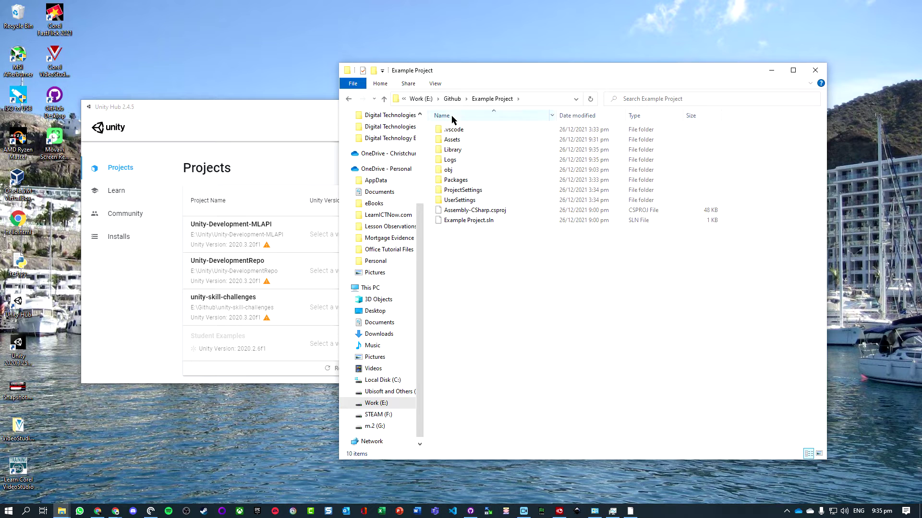
left_click(349, 98)
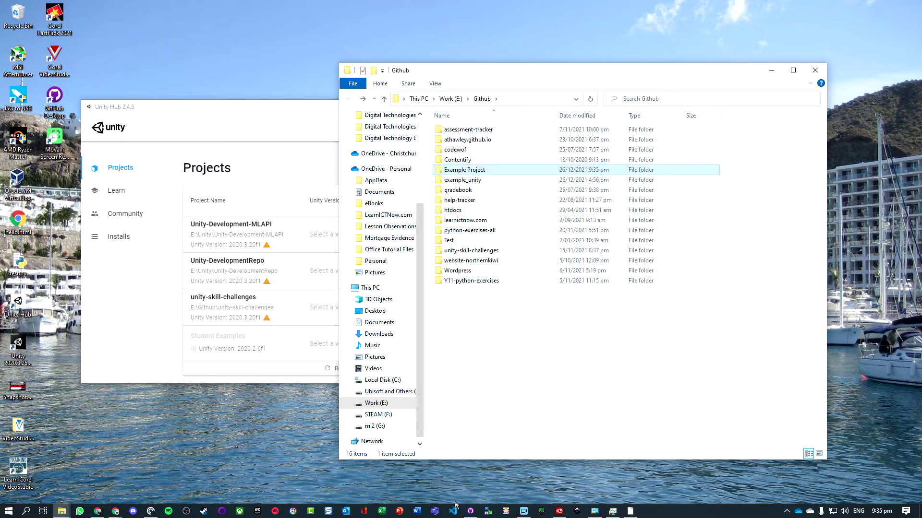
Switch to GitHub Desktop, select the example_unity repository and show its files in File Explorer.
mouse_move(469, 513)
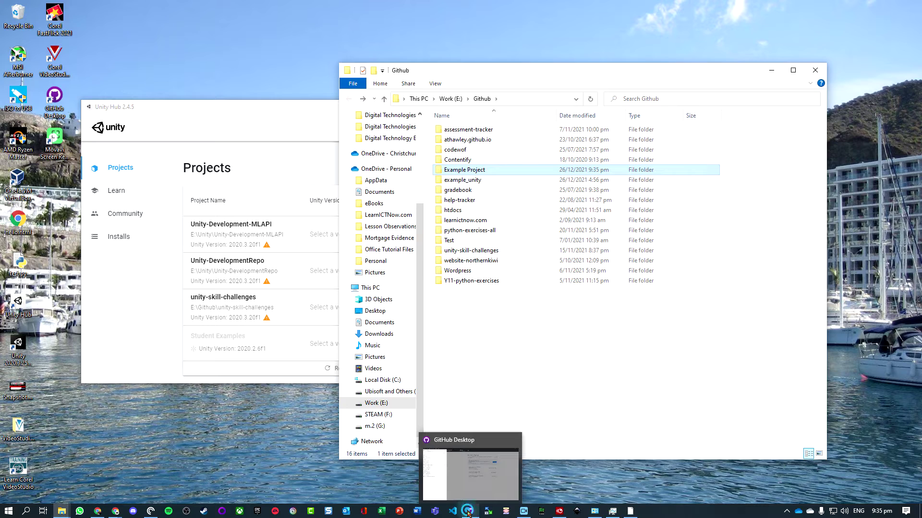
left_click(469, 514)
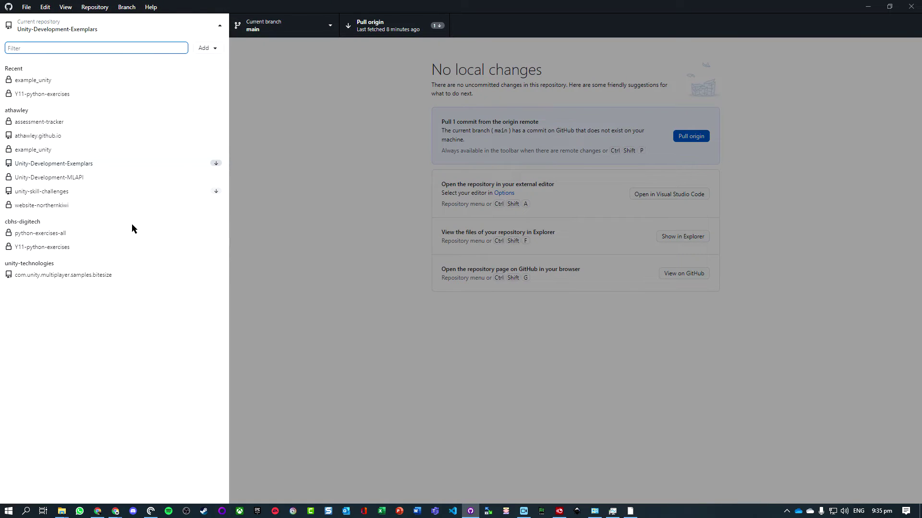
left_click(121, 331)
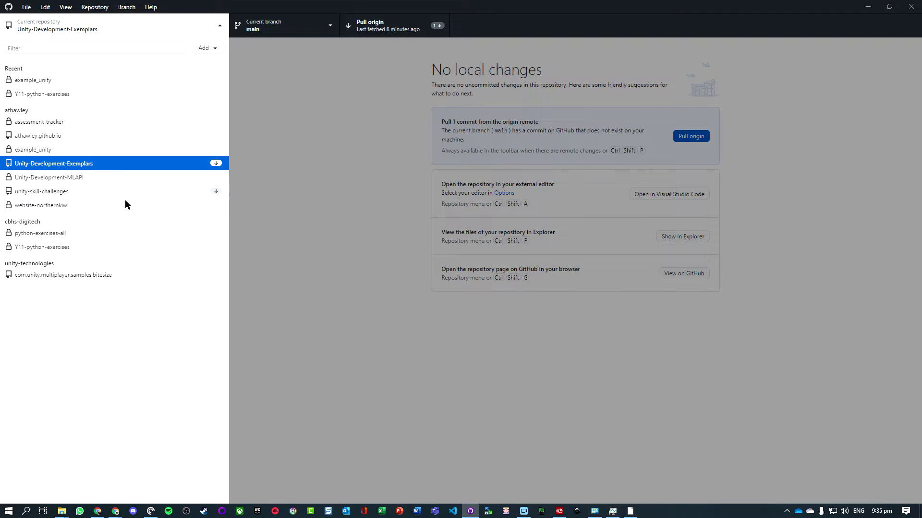
left_click(39, 151)
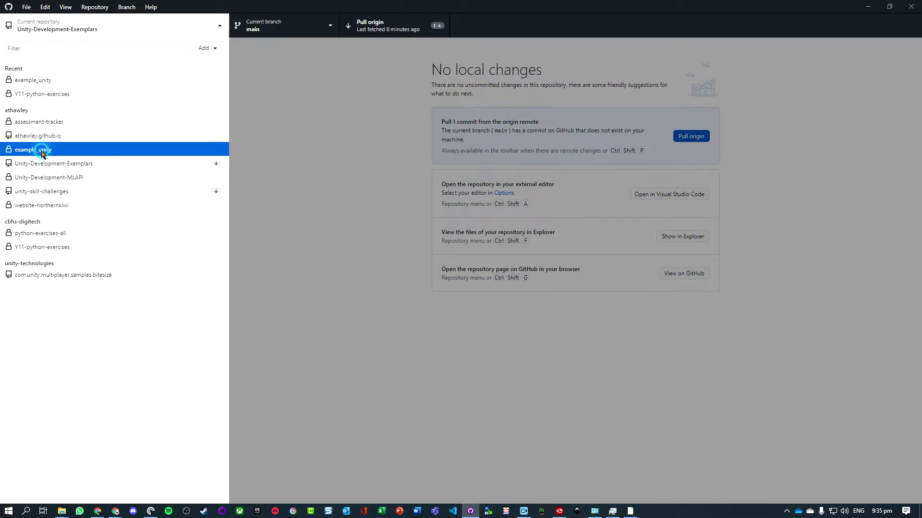
left_click(665, 181)
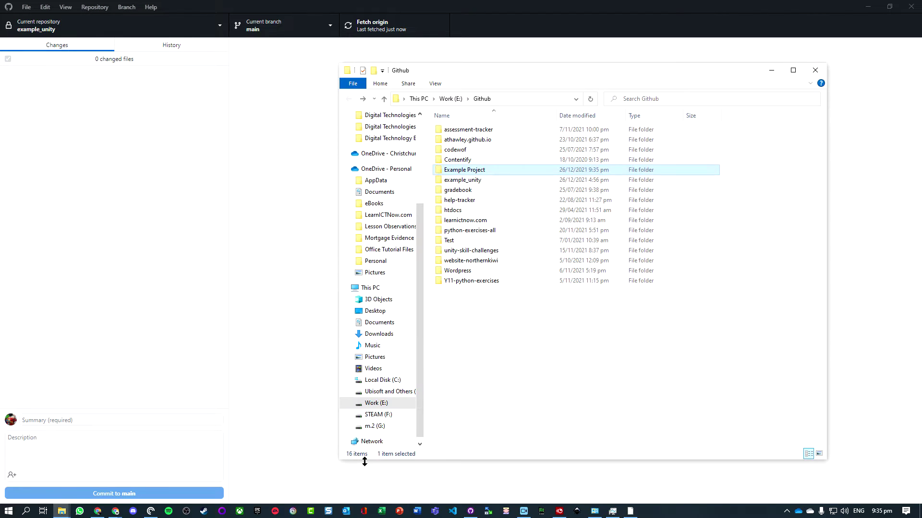
Copy all files and folders from the Example Project folder into the example_unity repository folder.
left_click(63, 511)
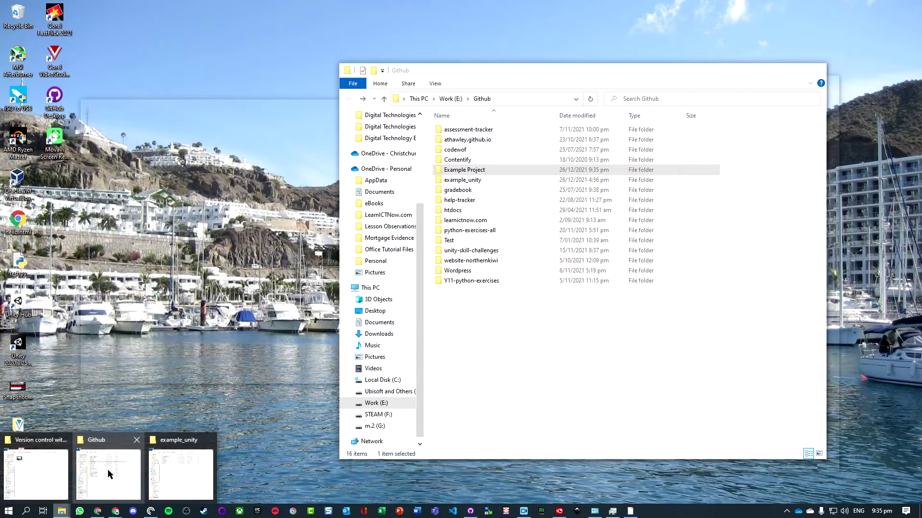
left_click(108, 472)
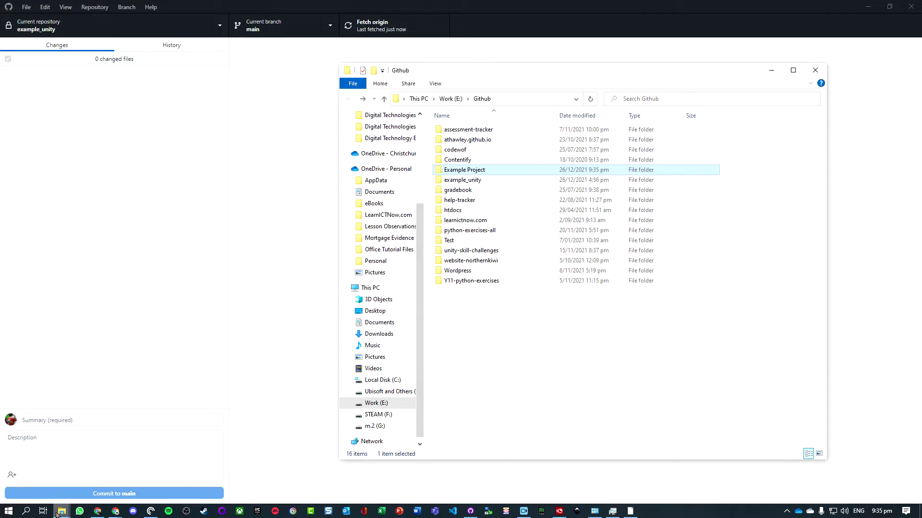
double_click(483, 172)
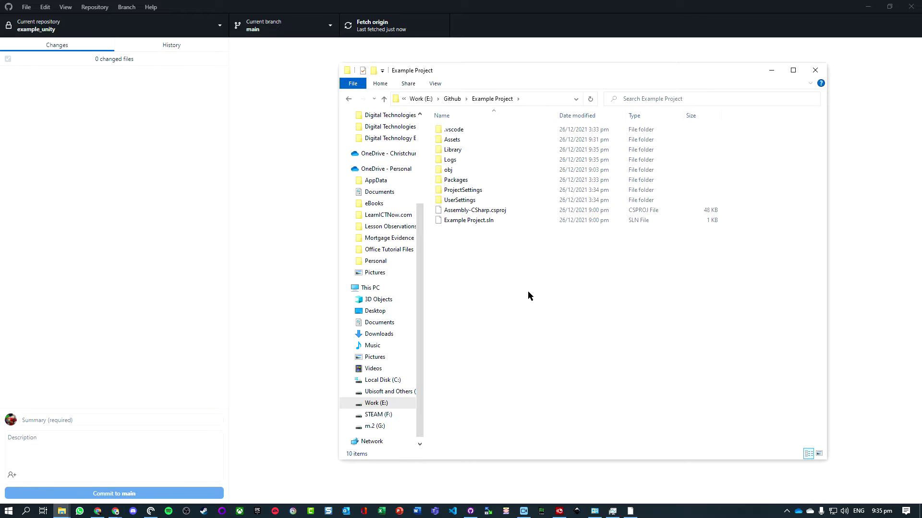
key("ctrl+a")
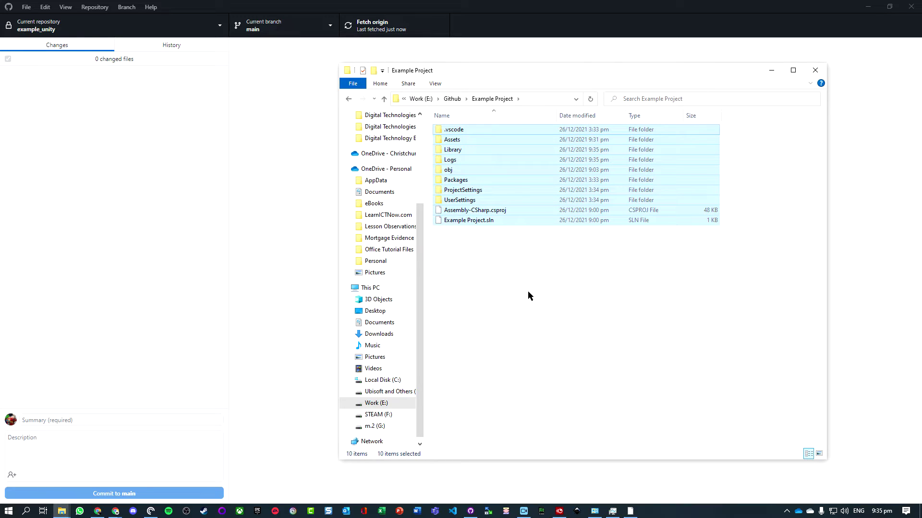
key("alt+Tab")
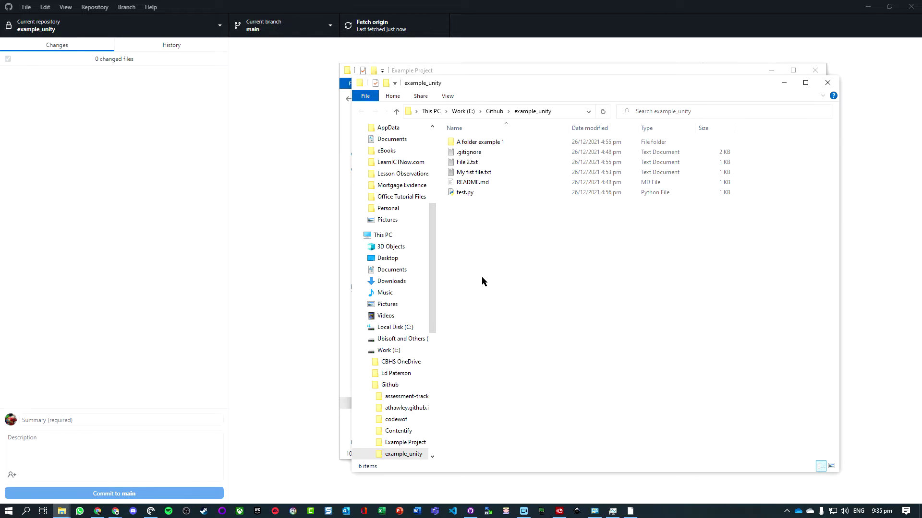
left_click(507, 260)
key("ctrl+v")
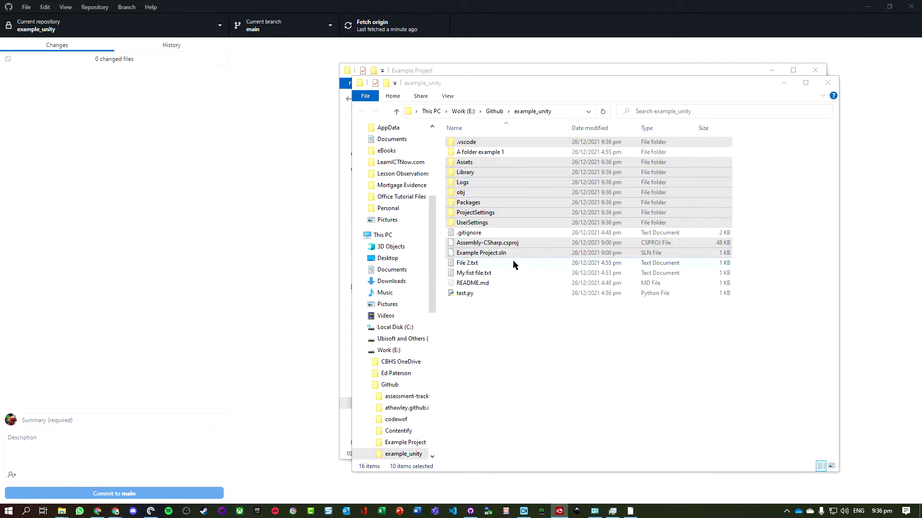
left_click(551, 354)
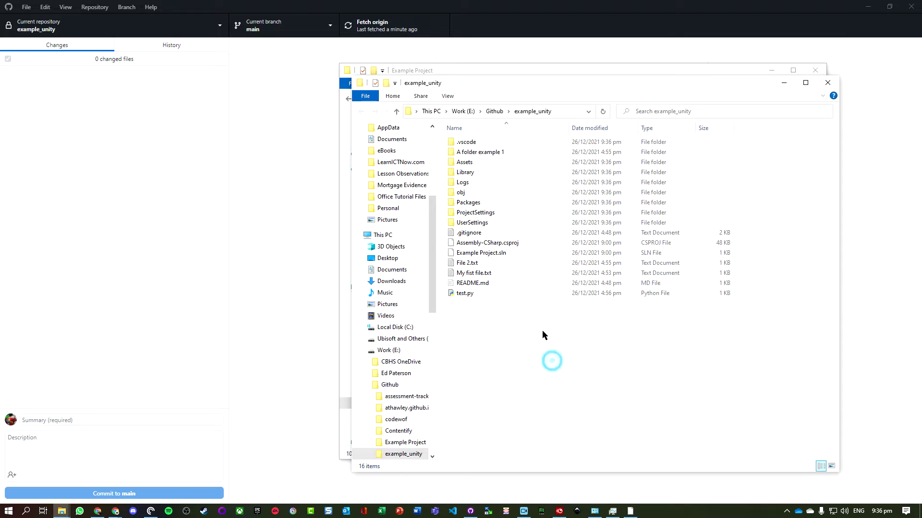
Switch to GitHub Desktop, review the changed files, and enter commit summary "Initial Unity copy" with description "Basic scene with cube physics.".
left_click(134, 204)
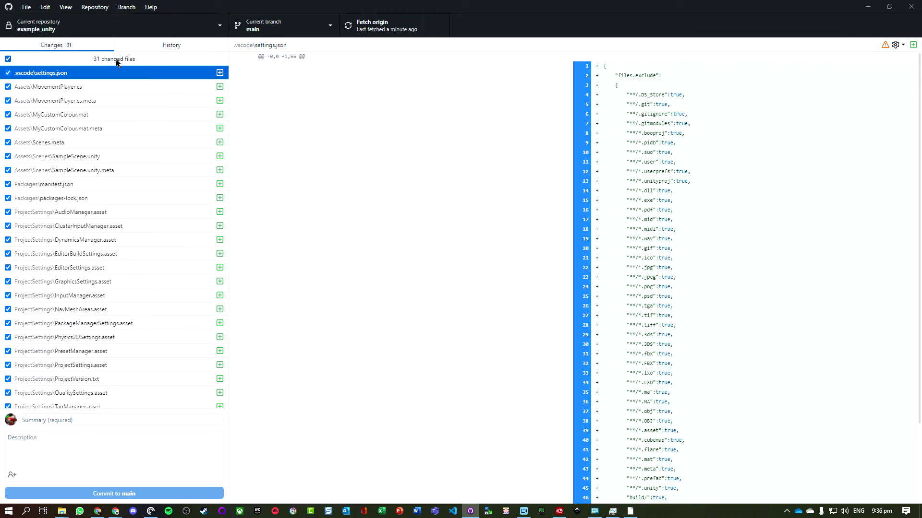
scroll(123, 146, "down", 3)
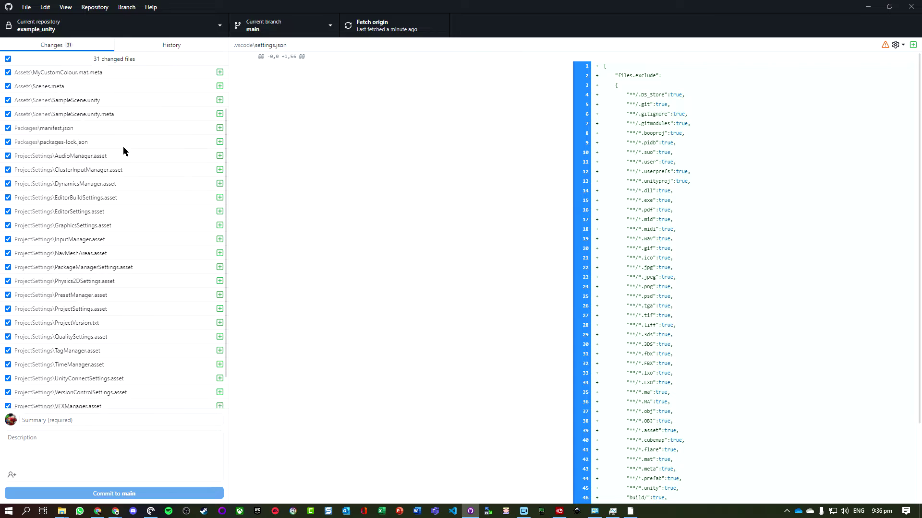
scroll(112, 379, "up", 3)
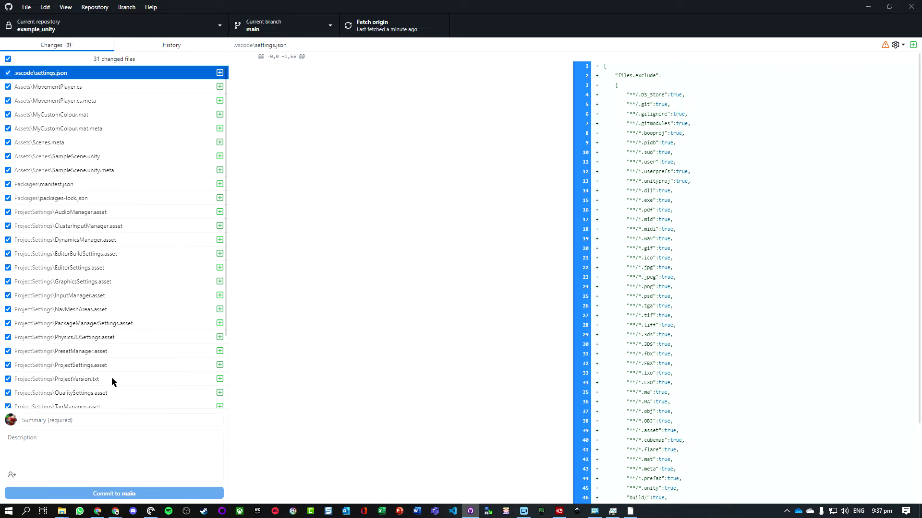
left_click(53, 421)
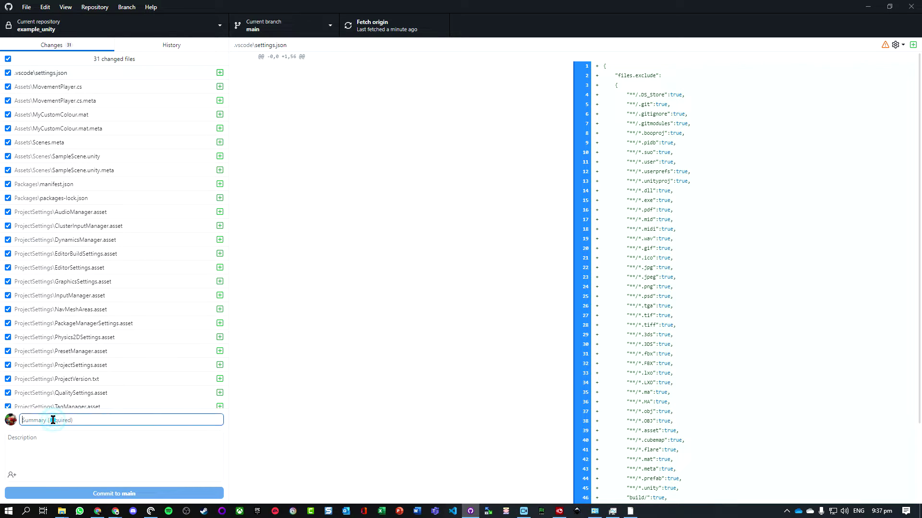
type("I")
key("BackSpace")
type("Initial UYnity copy")
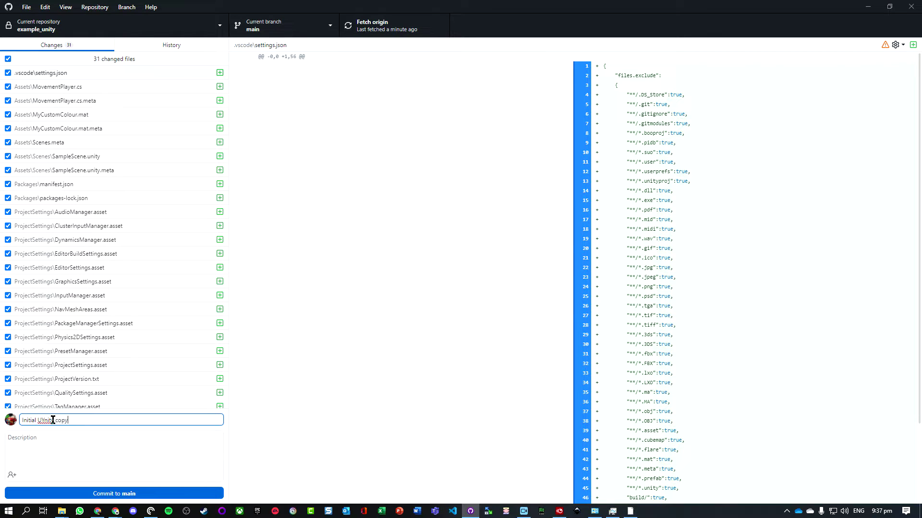
left_click(43, 420)
key("Delete")
key("Tab")
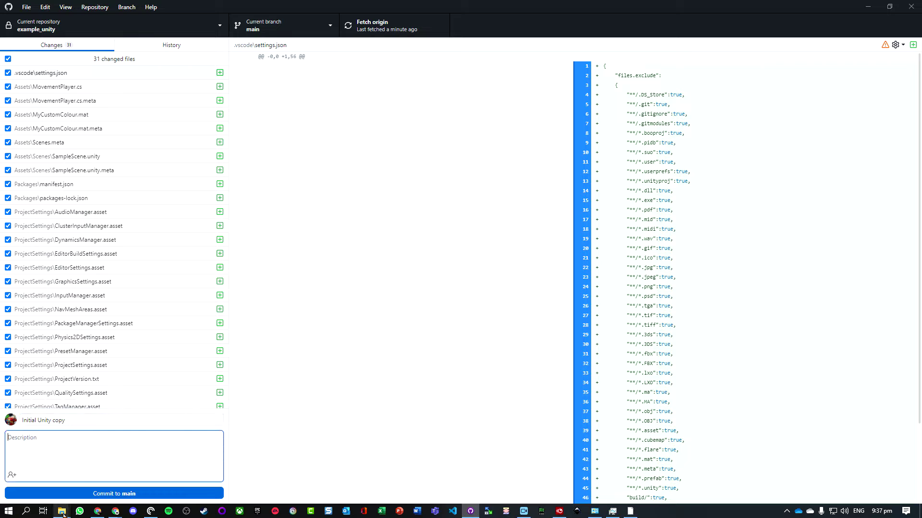
type("Basic scene with cube physics.")
Commit the changed files to the main branch and push the commit to origin.
left_click(61, 511)
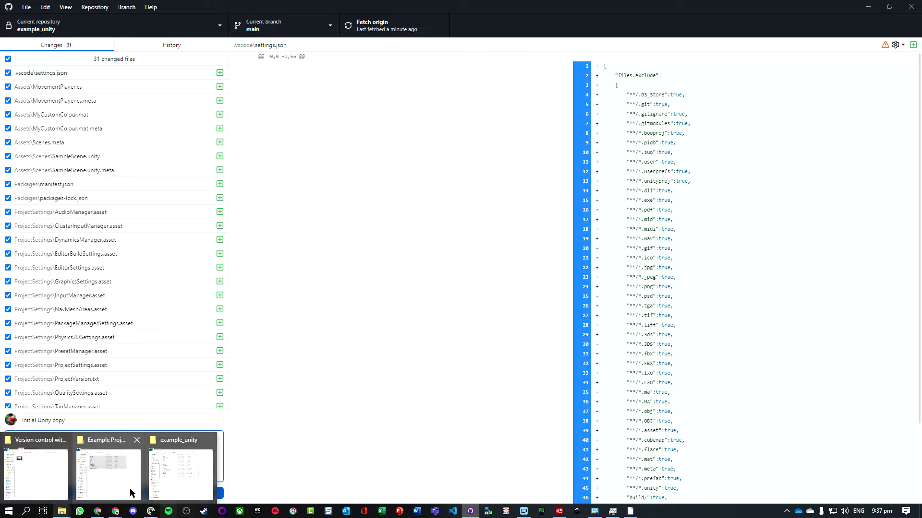
left_click(219, 495)
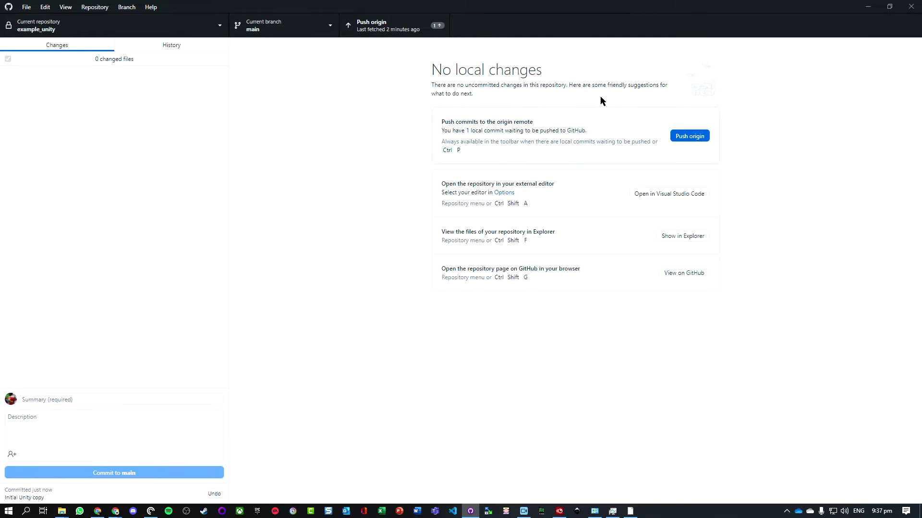
left_click(696, 138)
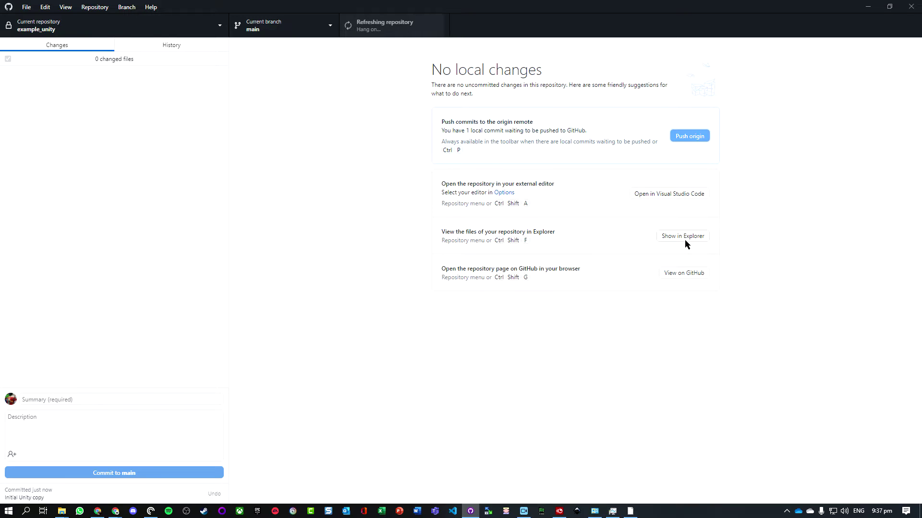
Show the repository's files in File Explorer, and examine its Assets and Packages folders on the GitHub website.
left_click(677, 183)
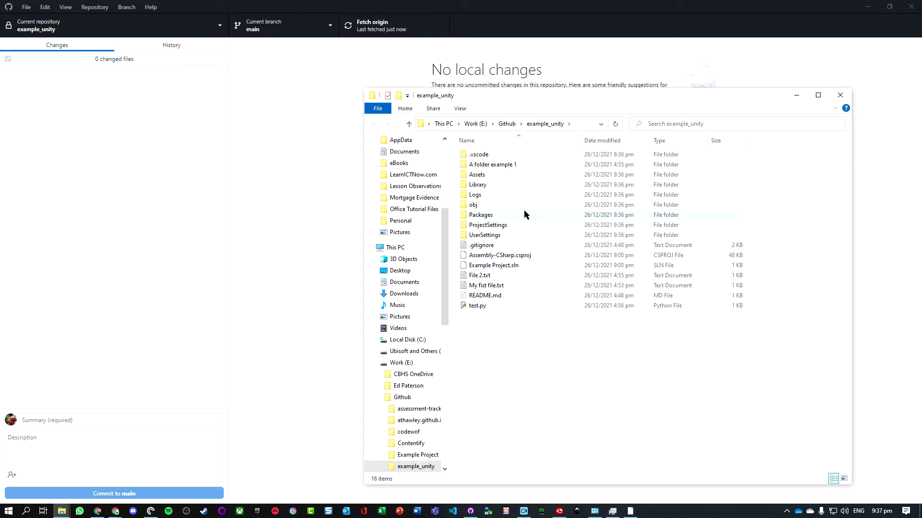
left_click(286, 127)
left_click(684, 217)
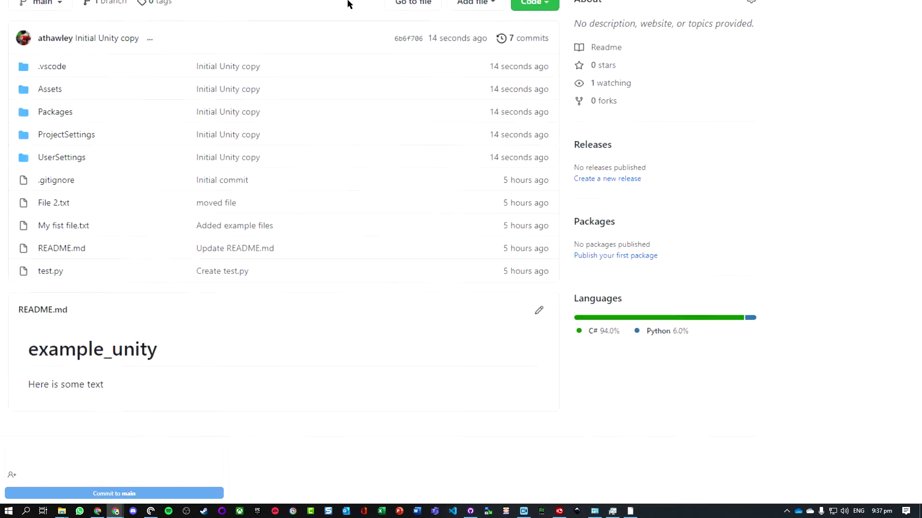
left_click(197, 225)
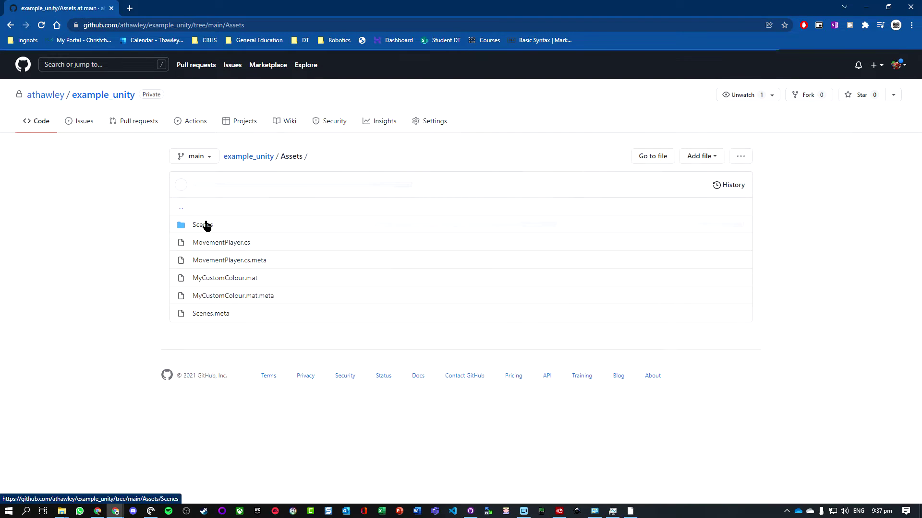
left_click(180, 210)
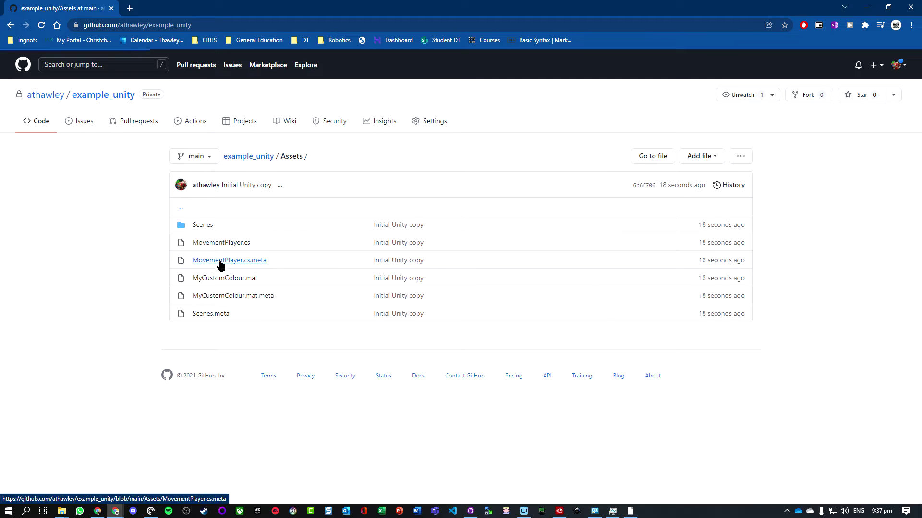
left_click(201, 243)
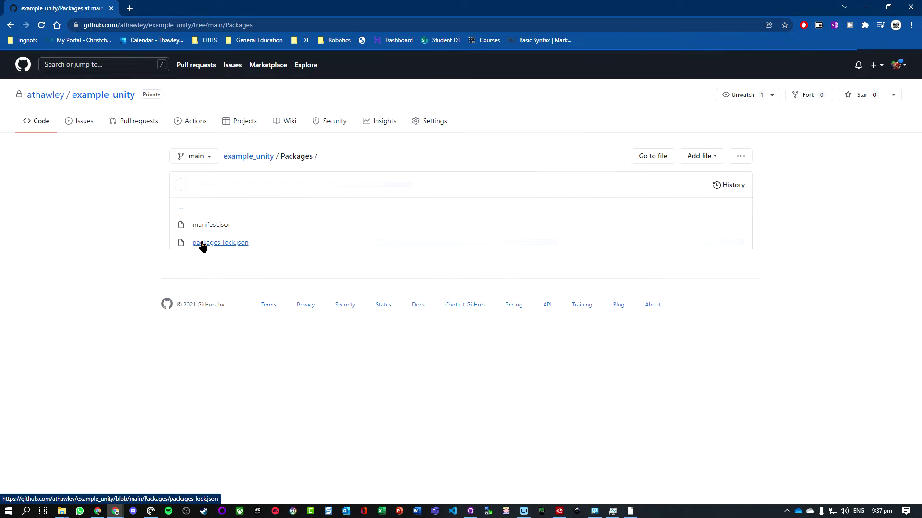
left_click(186, 214)
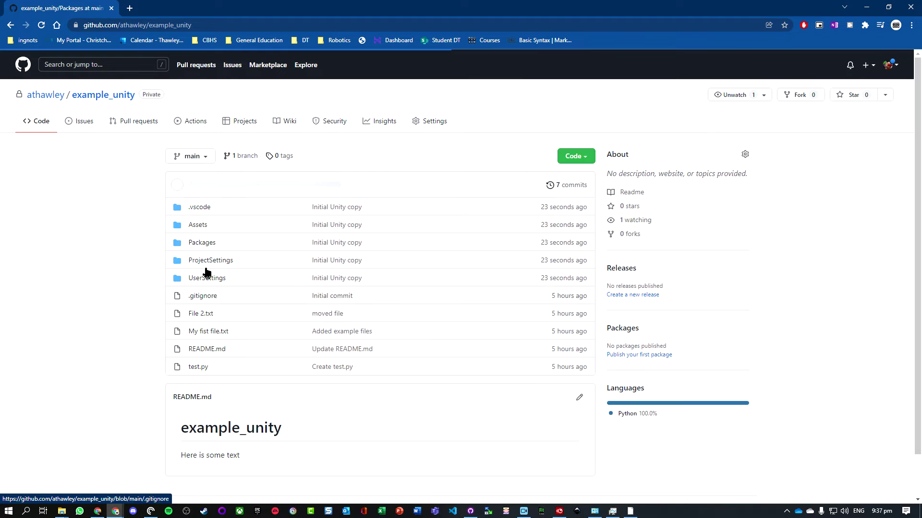
Examine the ignored Library, Temp and Obj entries in the repository's .gitignore file on GitHub, and close the page.
left_click(206, 296)
scroll(294, 316, "down", 8)
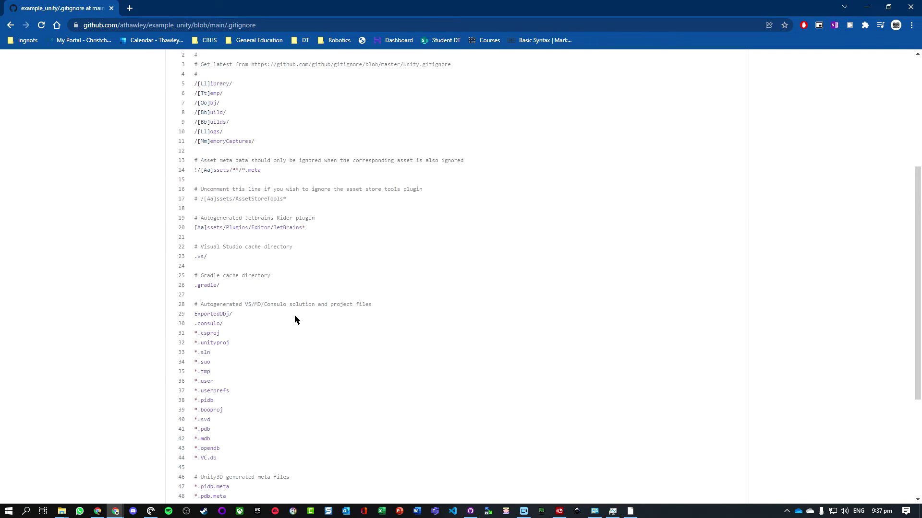
scroll(208, 364, "up", 7)
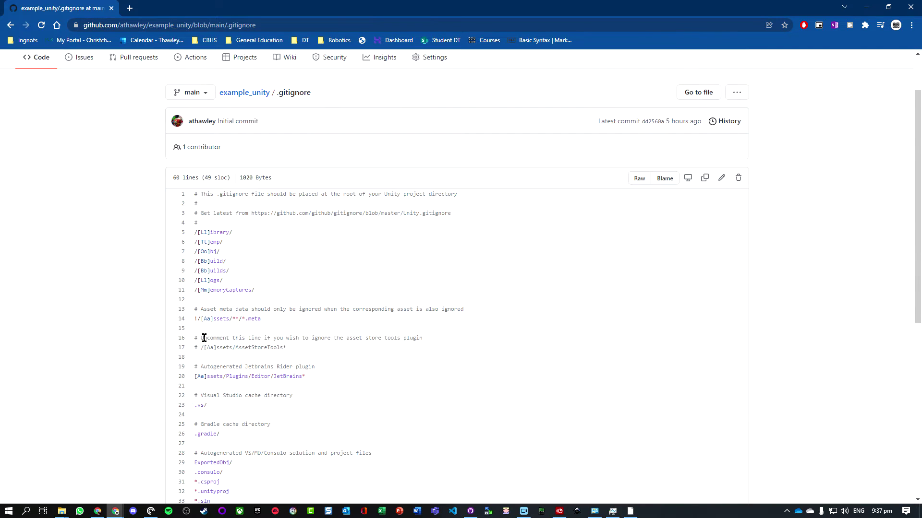
left_click(198, 231)
mouse_move(207, 233)
left_mouse_down()
mouse_move(232, 233)
mouse_move(216, 243)
left_mouse_up()
left_click(210, 251)
left_click(113, 9)
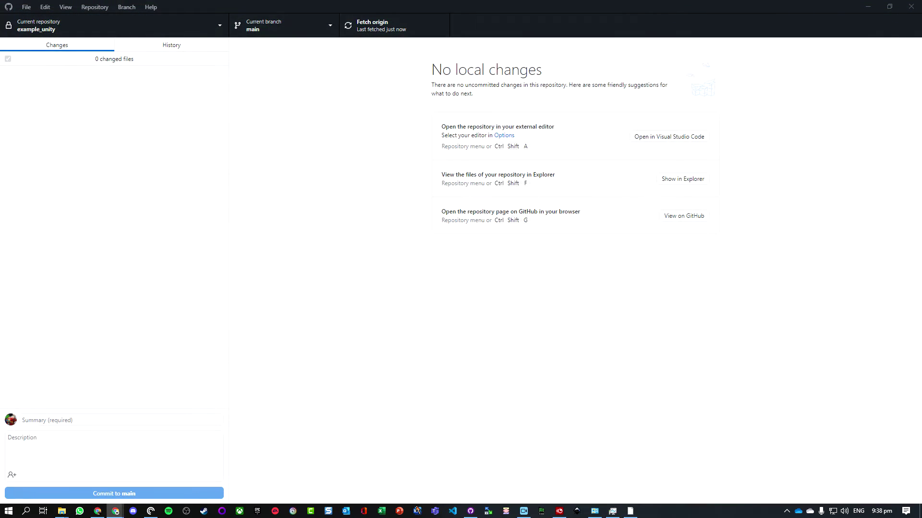
Return to GitHub Desktop and set up a new repository named unity_example_new_repo with the local path E:\Github\.
left_click(471, 512)
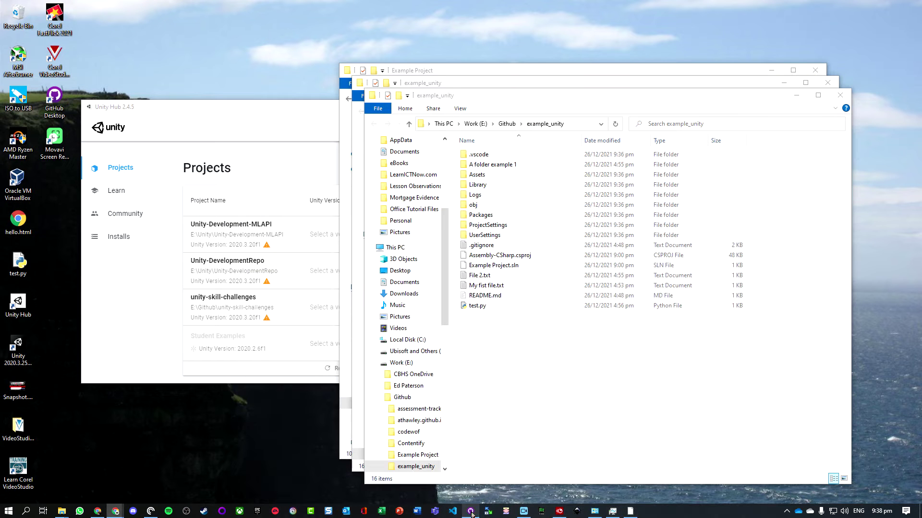
left_click(471, 512)
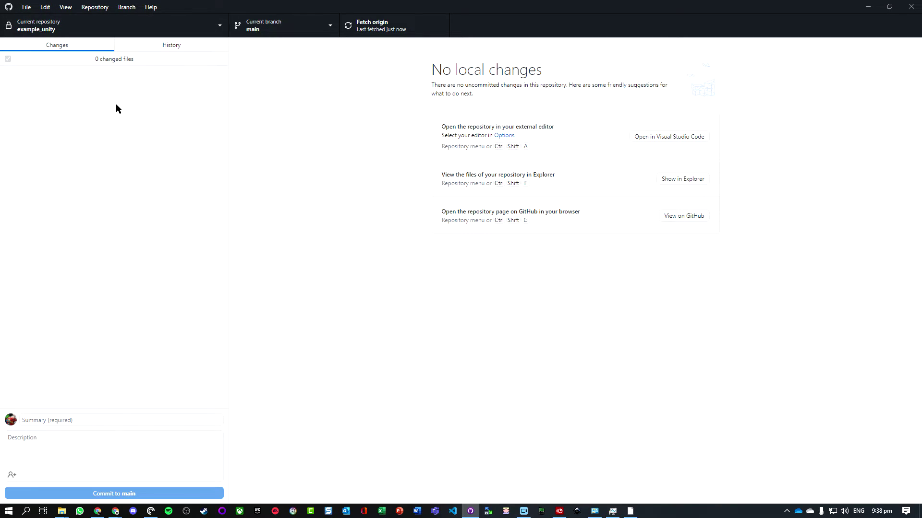
left_click(27, 7)
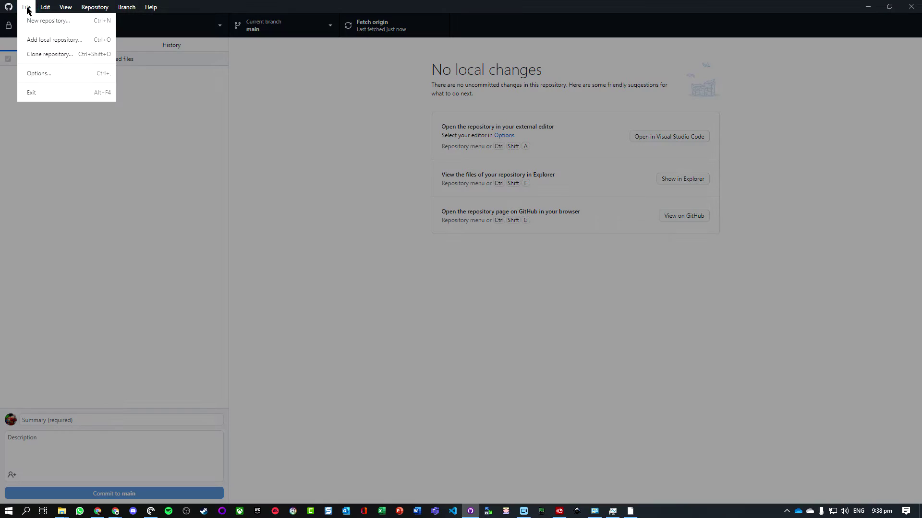
left_click(34, 18)
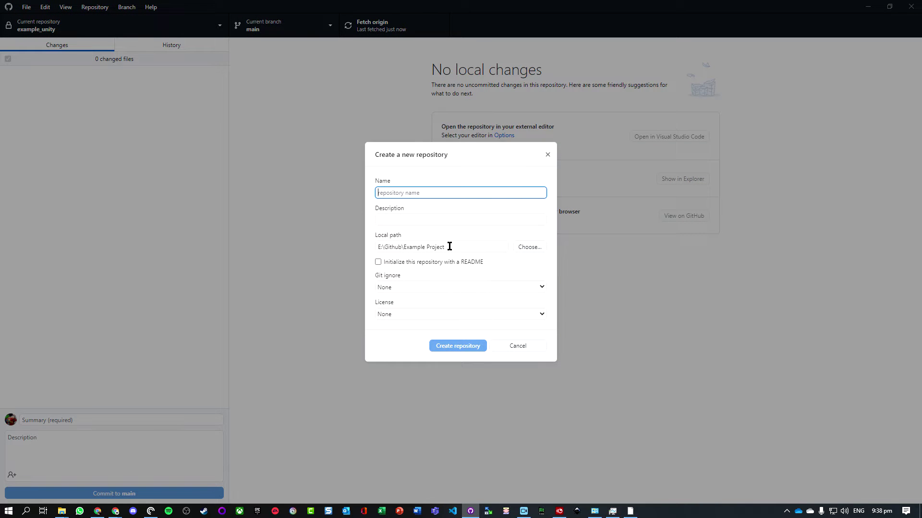
type("unity_ex")
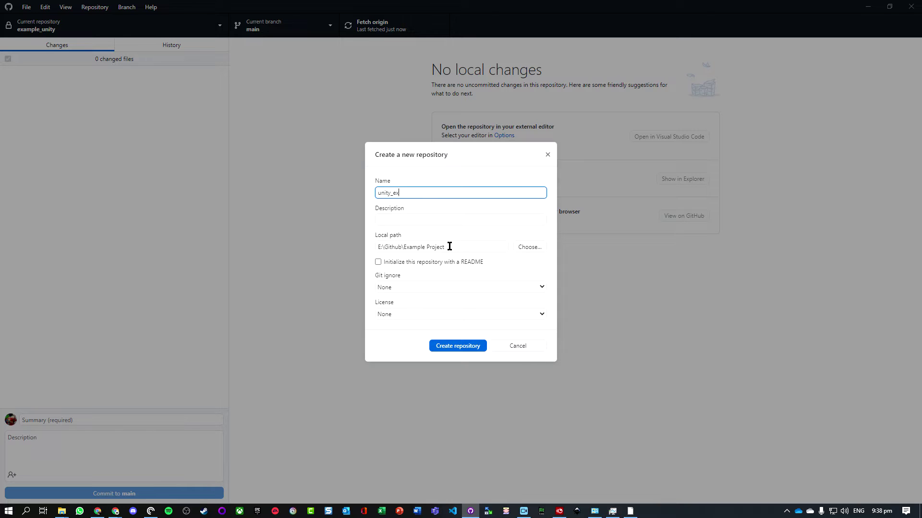
type("ample_new_repo")
left_click_drag(404, 247, 524, 246)
key("BackSpace")
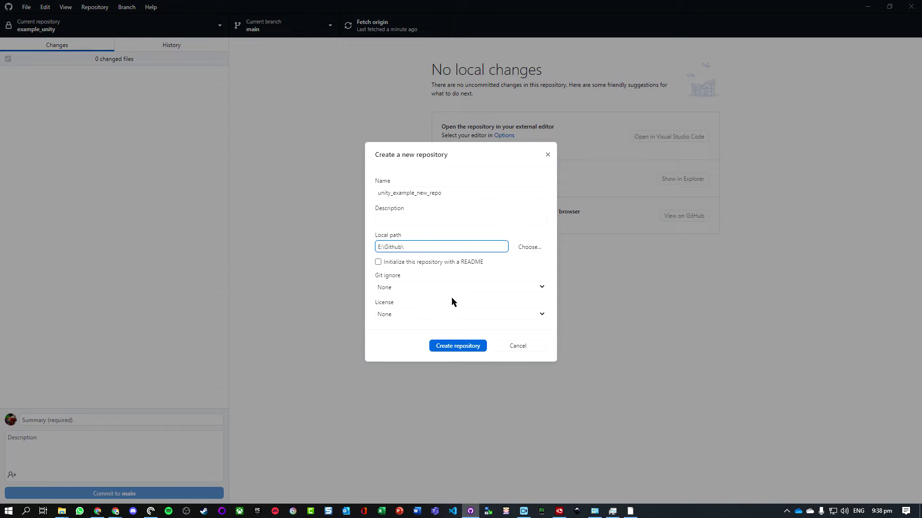
Create the repository with a README and the Unity Git ignore template.
left_click(379, 263)
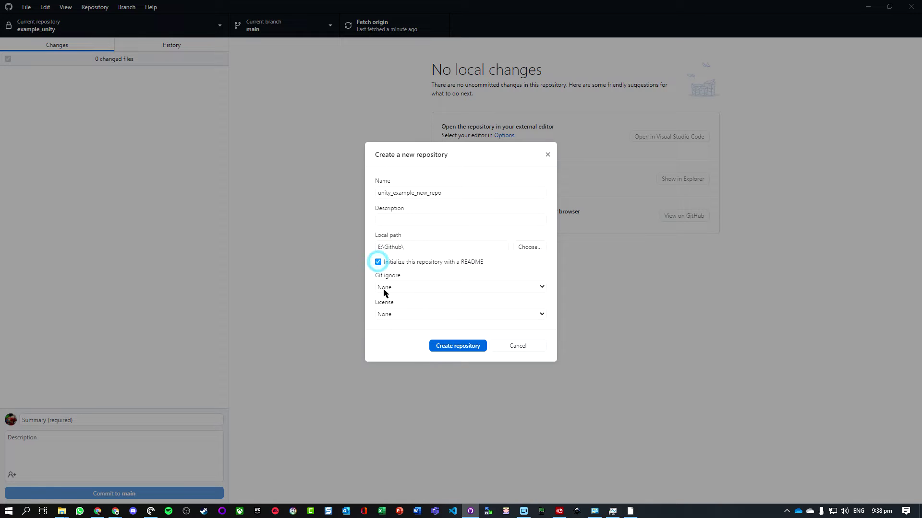
left_click(391, 286)
scroll(399, 350, "down", 15)
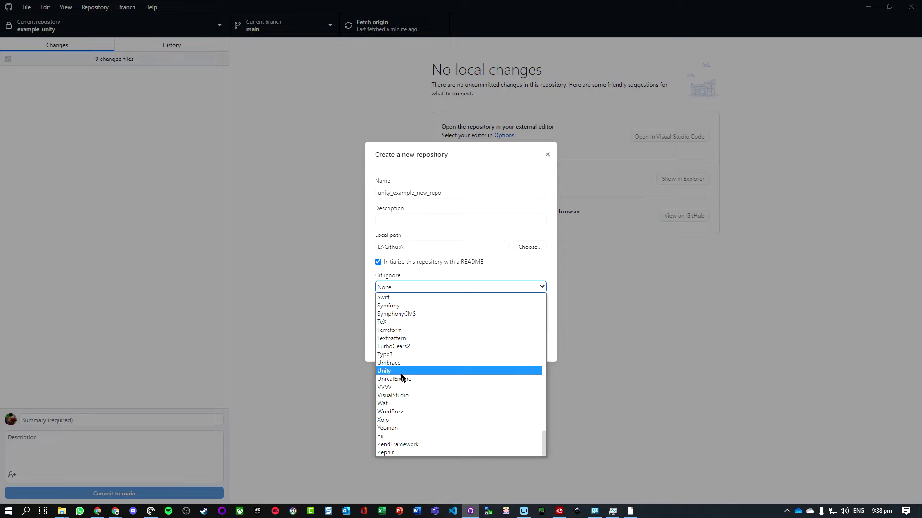
left_click(402, 372)
left_click(460, 350)
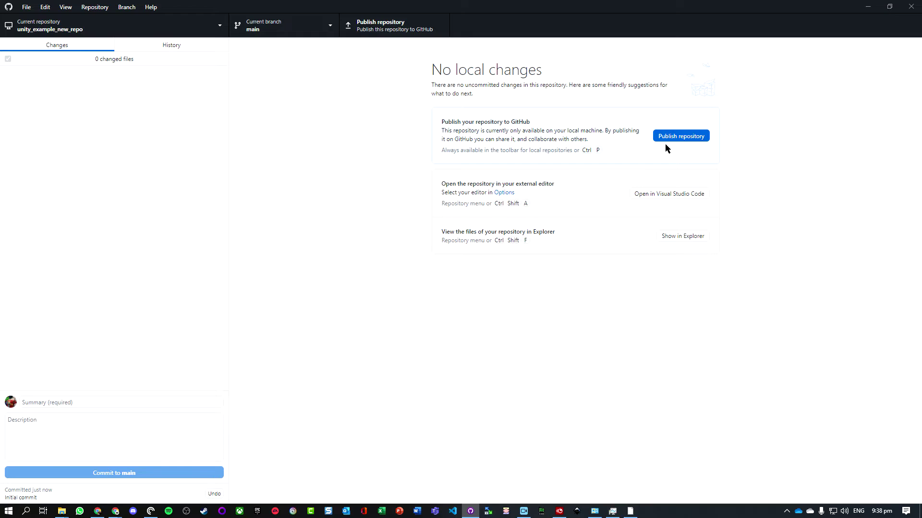
Publish unity_example_new_repo to GitHub as a private repository, and show its folder path in File Explorer.
left_click(671, 139)
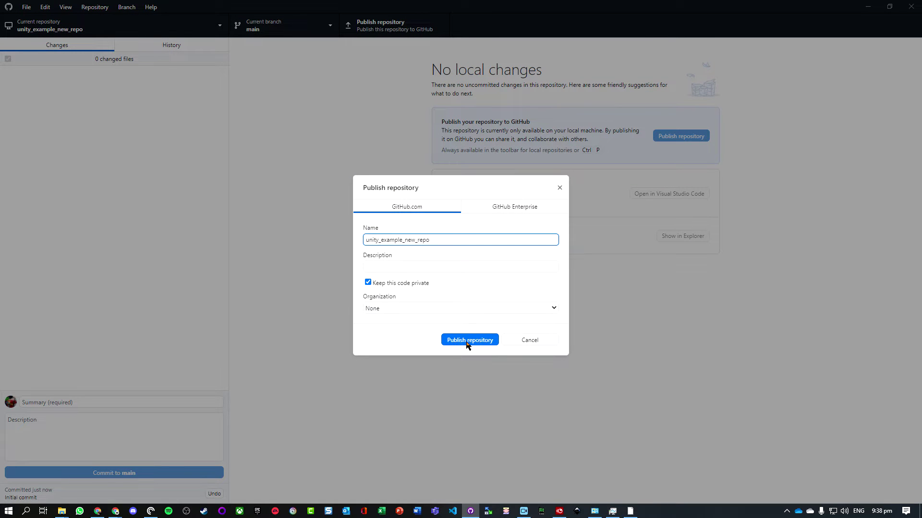
left_click(451, 340)
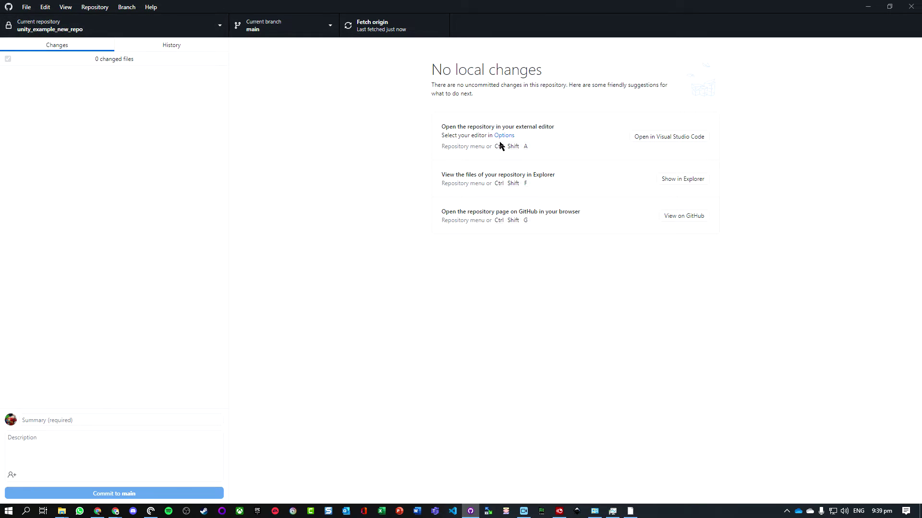
left_click(683, 179)
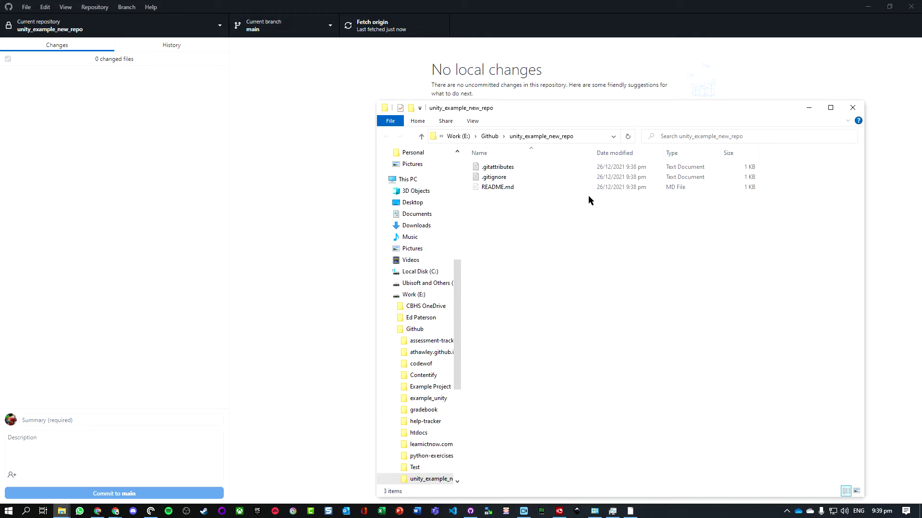
left_click(584, 136)
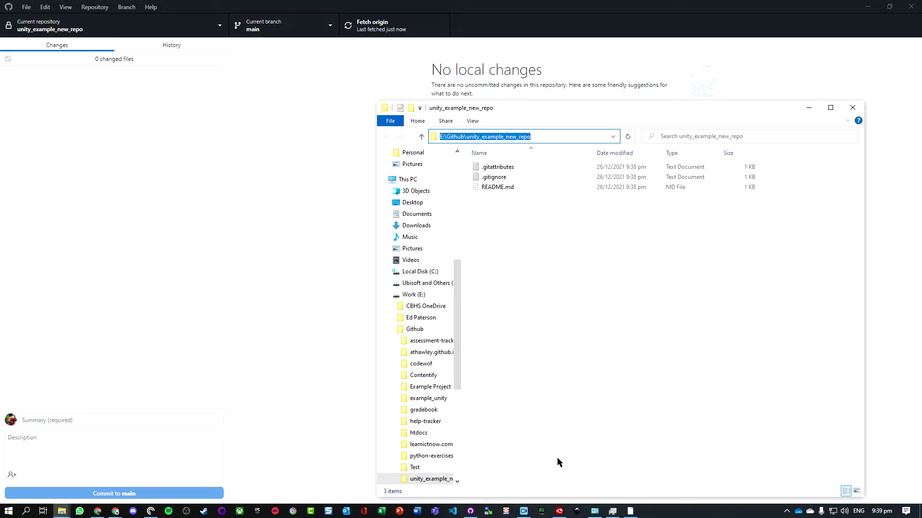
Switch to Unity Hub and start a new project using the 3D template.
left_click(630, 511)
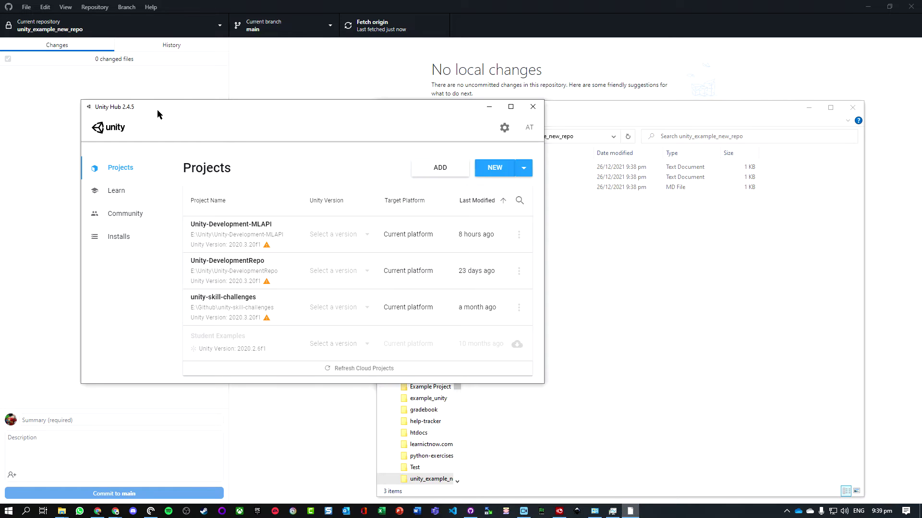
left_click(251, 158)
left_click(525, 171)
left_click(465, 171)
left_click_drag(457, 142, 426, 167)
left_click(335, 234)
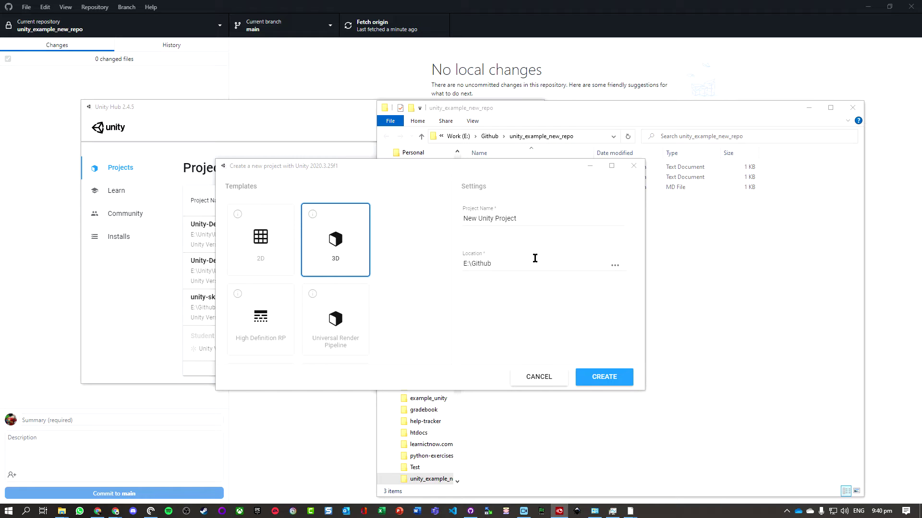
Copy the repository folder's path from File Explorer and set the new project's location to E:\Github\unity_example_new_repo.
left_click(584, 120)
left_click(581, 138)
key("ctrl+c")
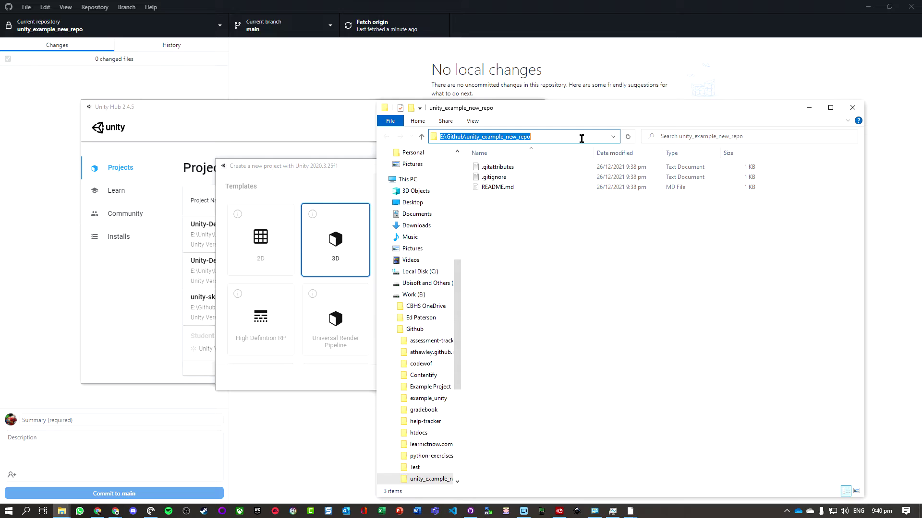
left_click(359, 178)
left_click(522, 263)
key("ctrl+a")
key("ctrl+v")
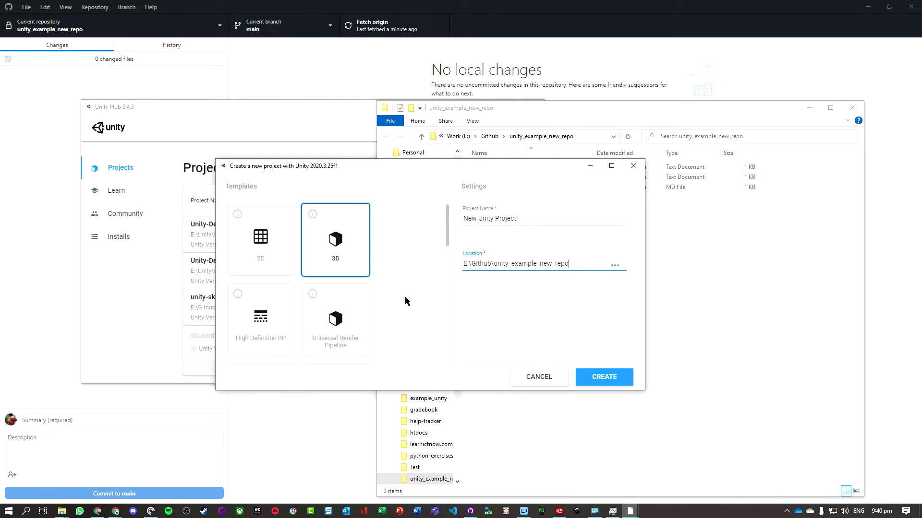
Name the new Unity project Temp Name and create it in the repository folder.
triple_click(534, 224)
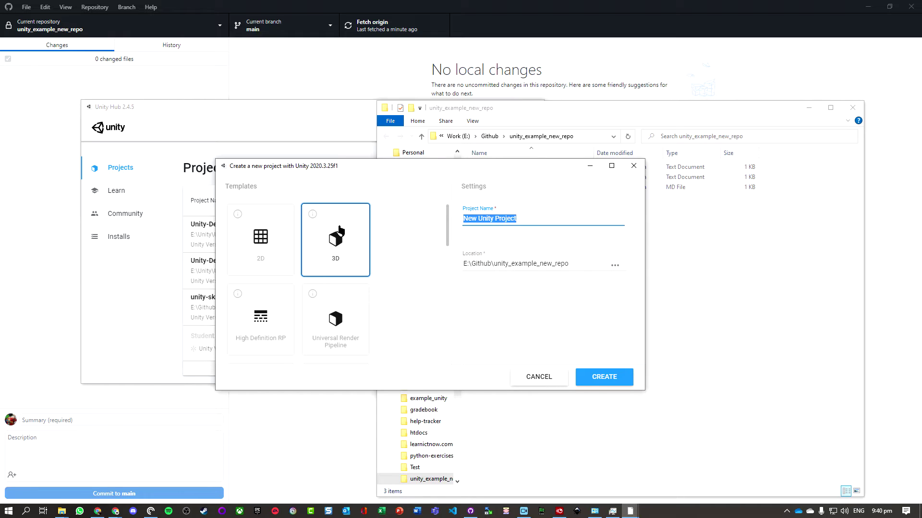
key("BackSpace")
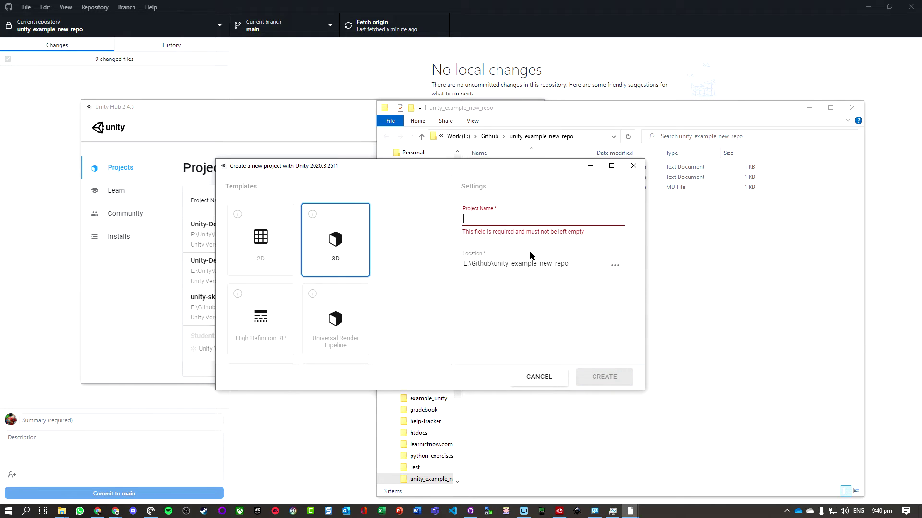
type("Temp")
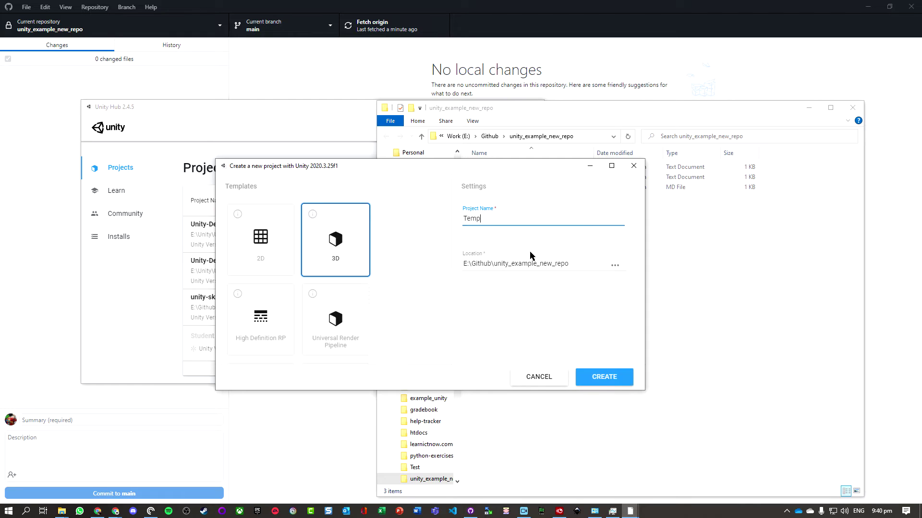
type(" Name")
left_click(598, 379)
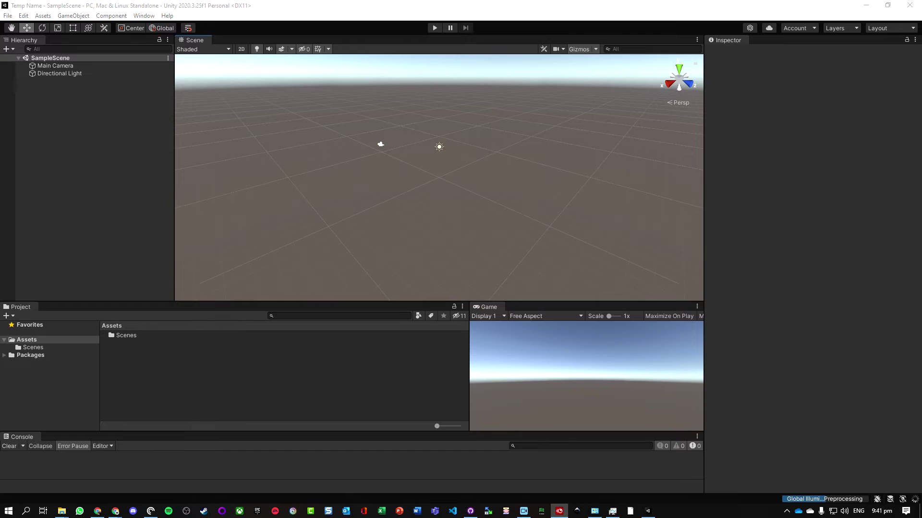
Close the Unity editor for the Temp Name project and return to the repository folder in File Explorer.
left_click(326, 380)
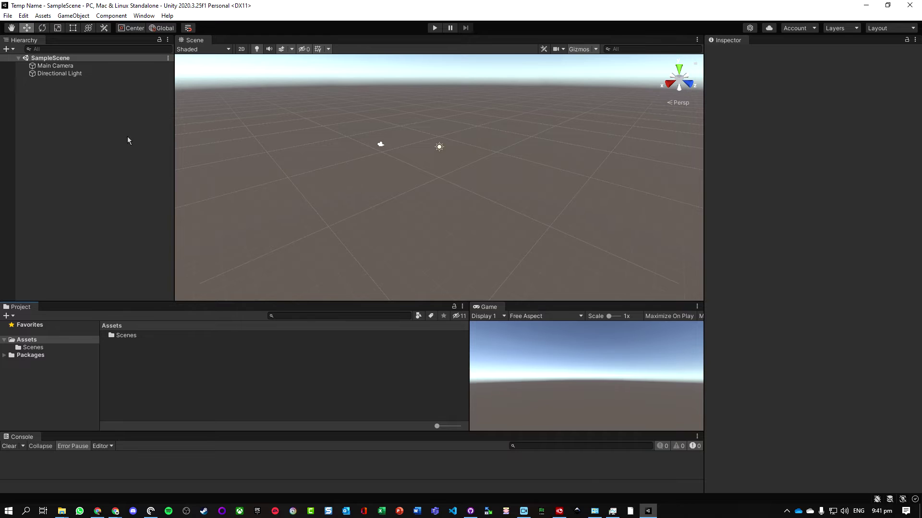
left_click(101, 170)
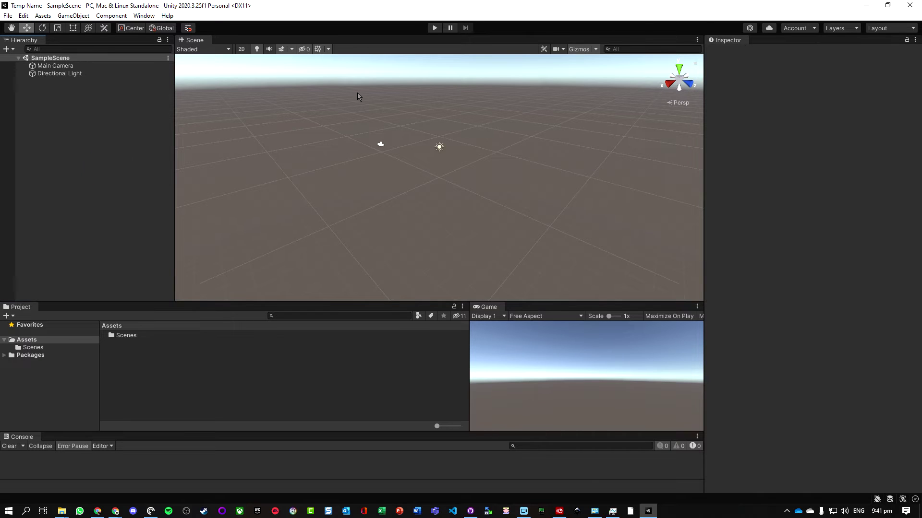
left_click(911, 6)
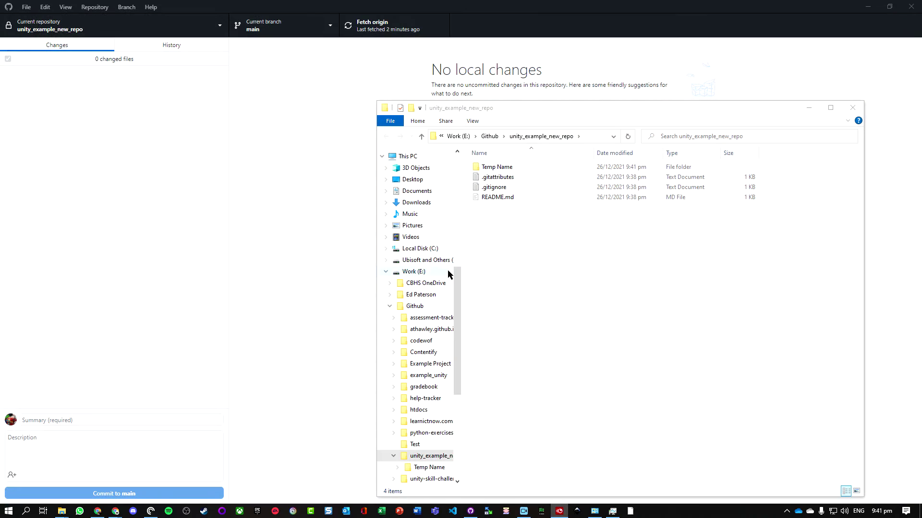
left_click(552, 323)
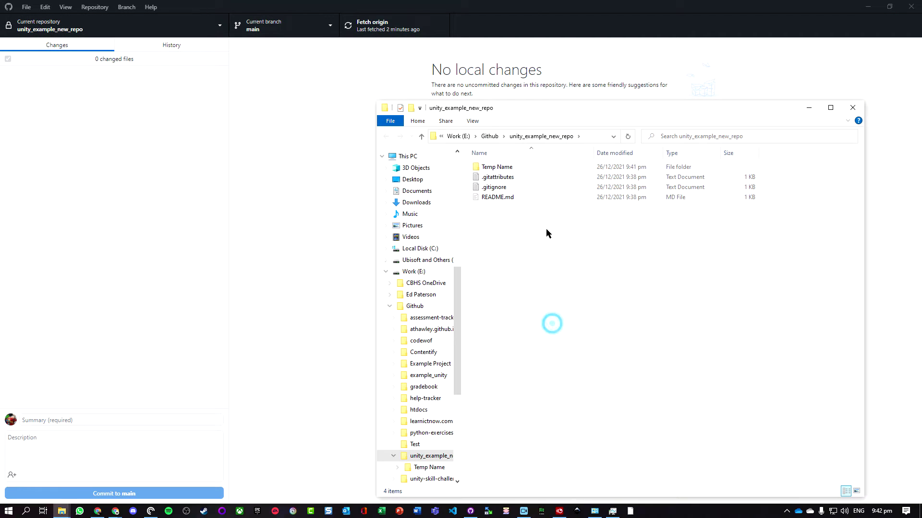
Switch to GitHub Desktop and examine the commit history and the changed files, including Scenes.meta, SampleScene.unity and SampleScene.unity.meta.
left_click(313, 185)
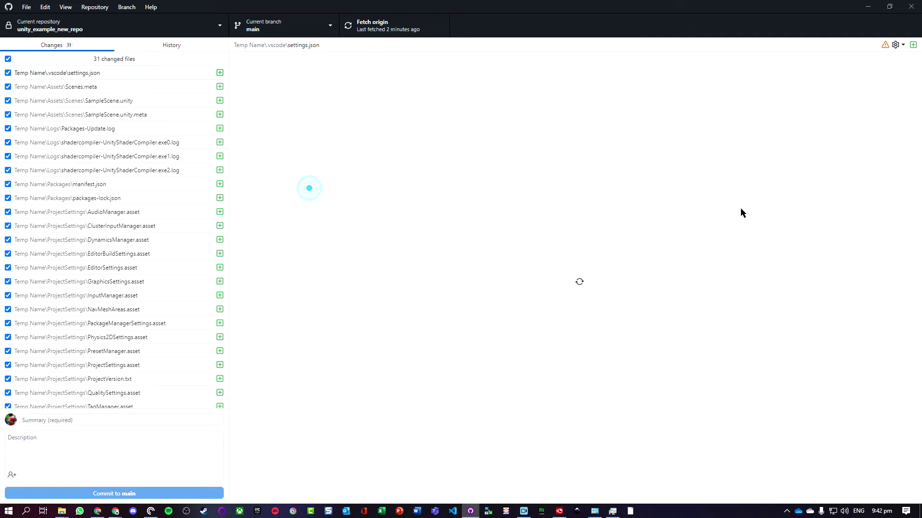
left_click(162, 48)
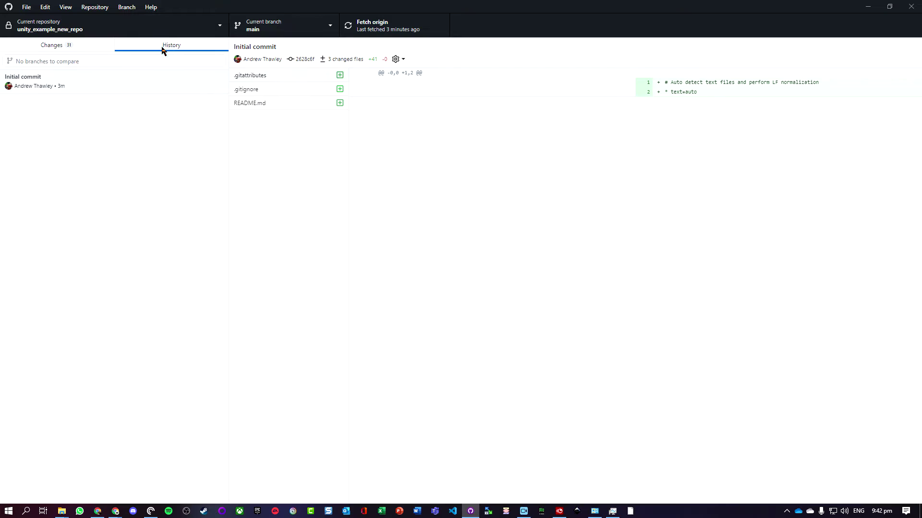
left_click(47, 50)
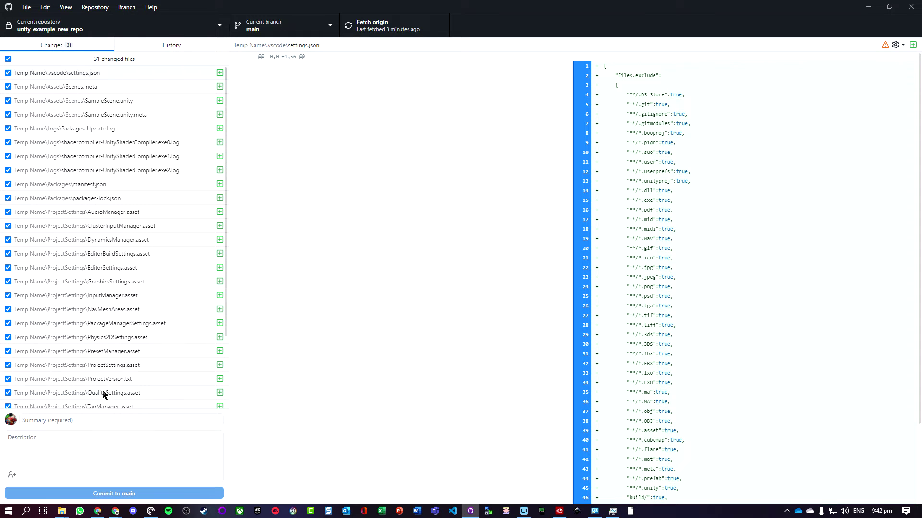
scroll(92, 307, "down", 3)
scroll(92, 365, "up", 3)
left_click(51, 89)
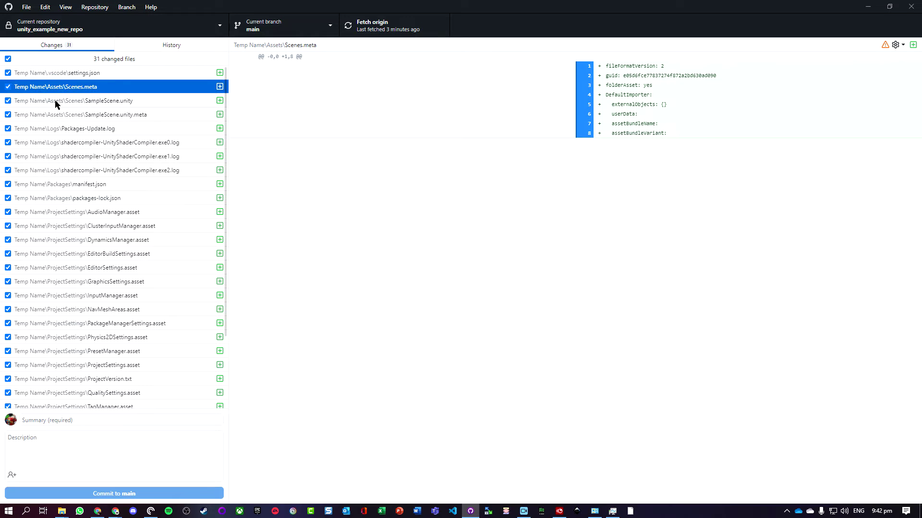
left_click(58, 102)
left_click(53, 115)
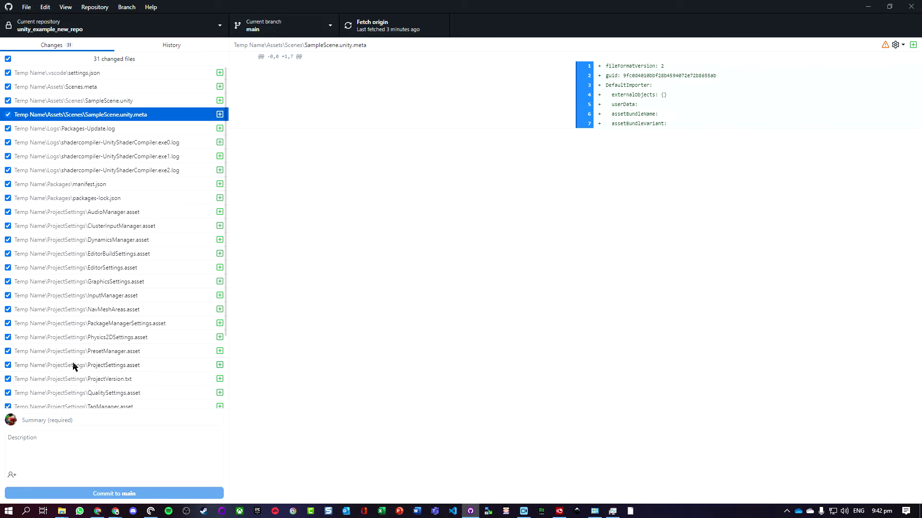
scroll(73, 367, "down", 4)
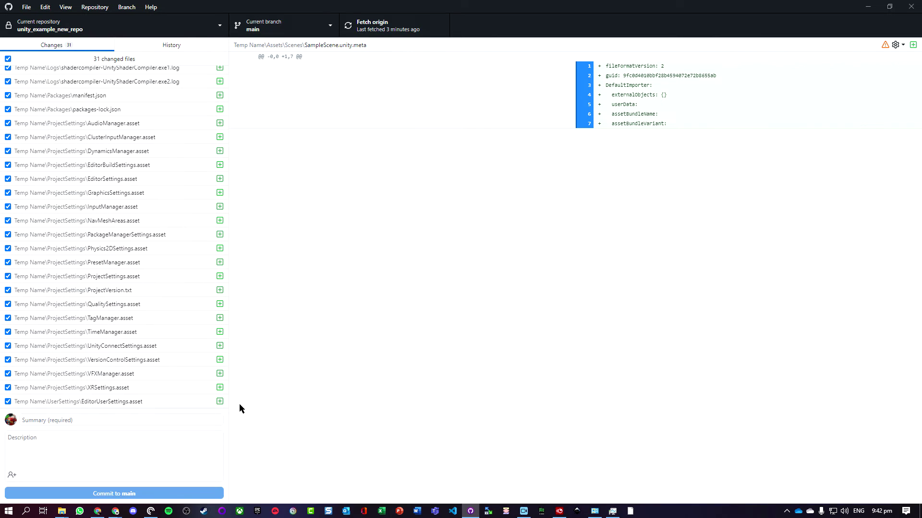
Open the repository's .gitignore file in Visual Studio Code to examine its ignore rules, and close it again.
key("ctrl+shift+f")
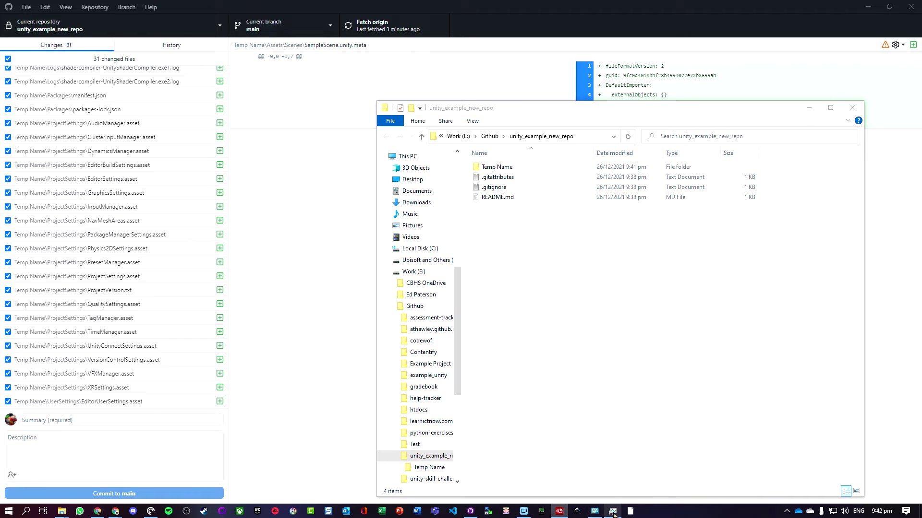
left_click(557, 305)
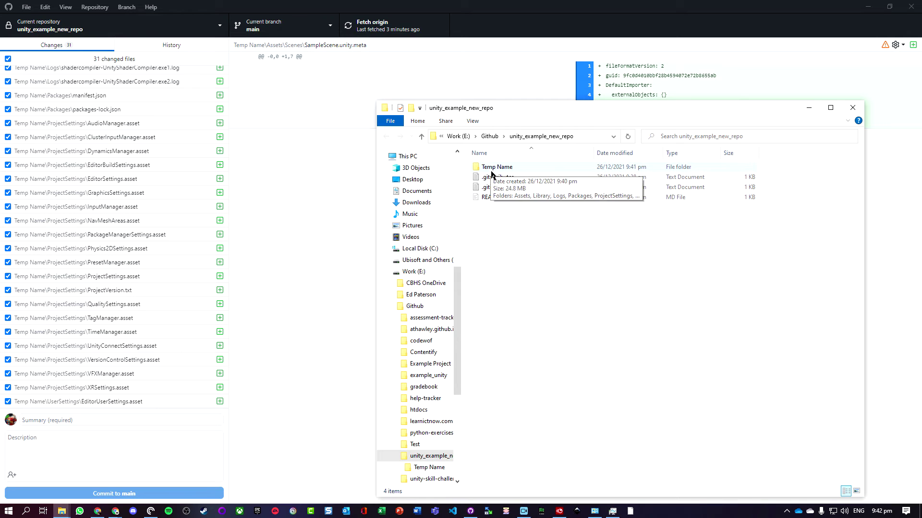
left_click(498, 187)
double_click(497, 187)
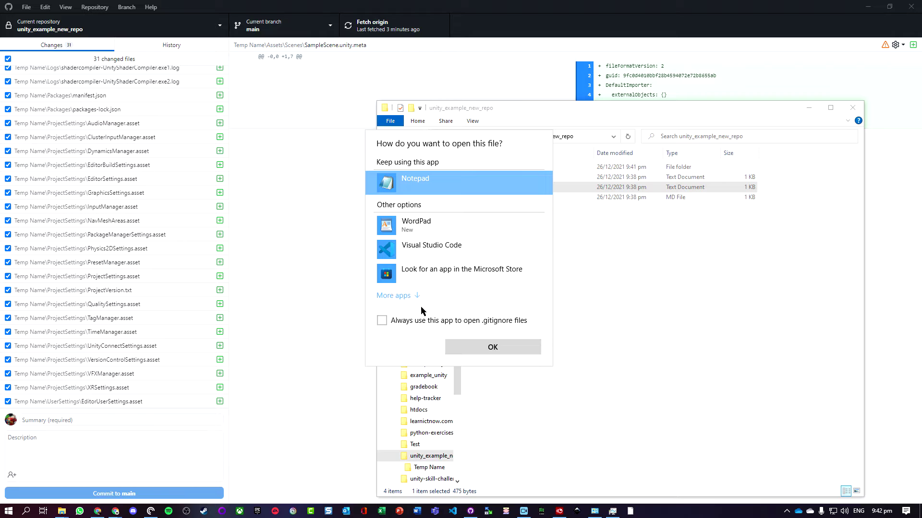
left_click(432, 247)
left_click(493, 347)
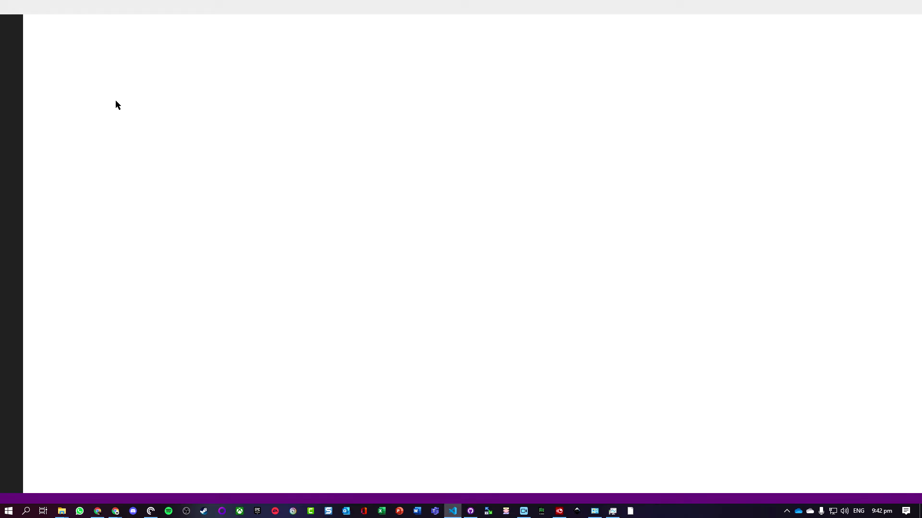
left_click(67, 83)
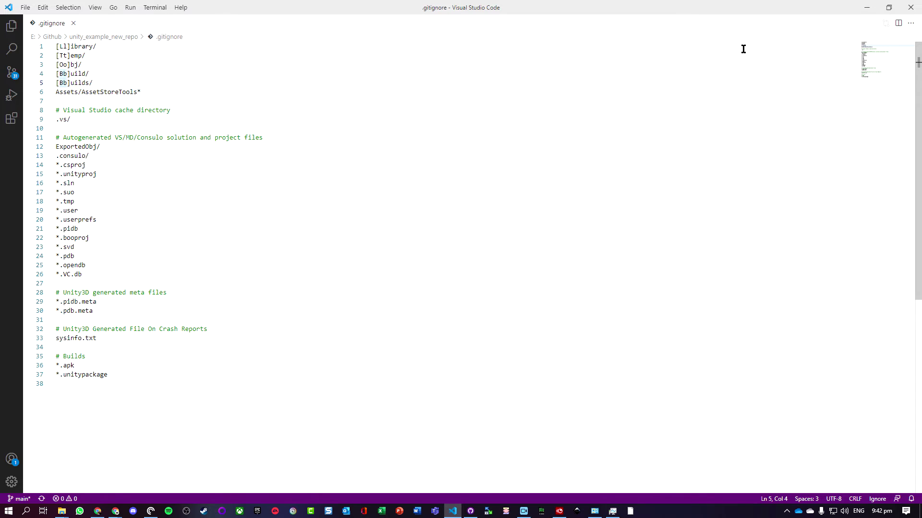
left_click(911, 7)
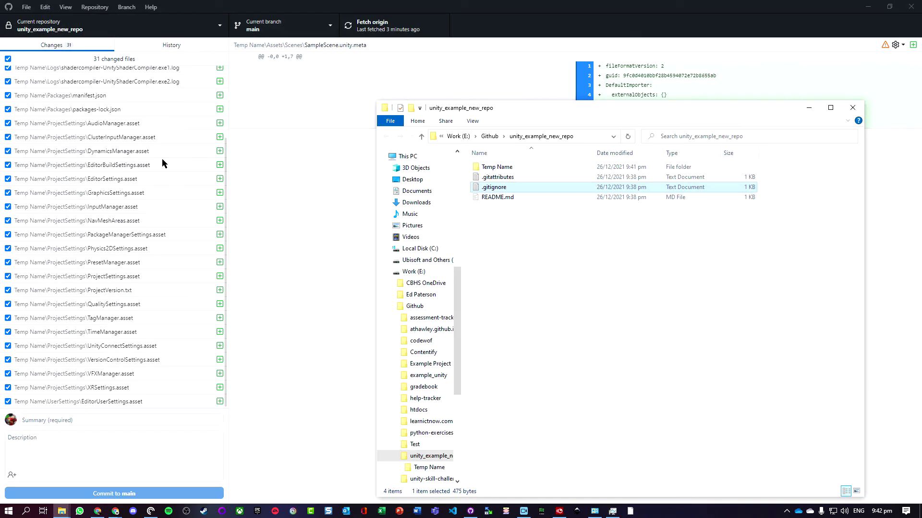
Examine the shader compiler log files exe1.log and exe2.log among the changed files in GitHub Desktop.
scroll(69, 167, "up", 3)
scroll(70, 166, "down", 1)
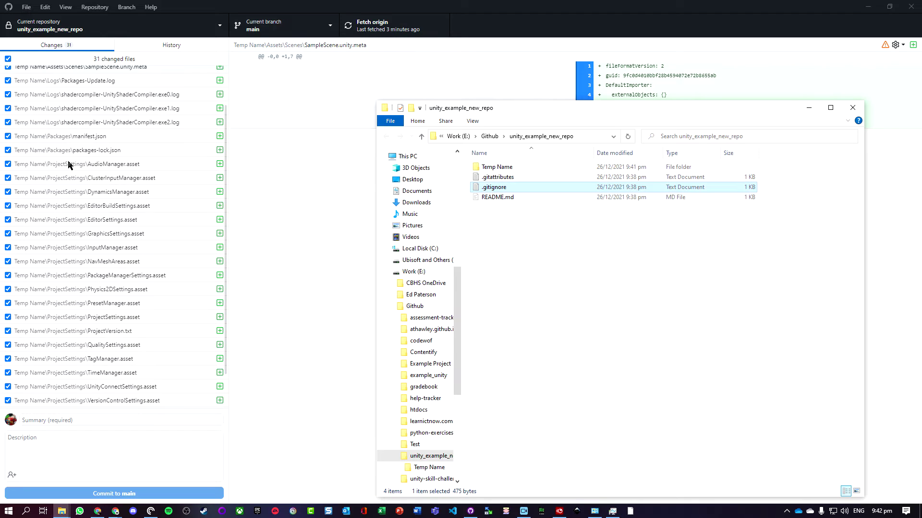
left_click(45, 114)
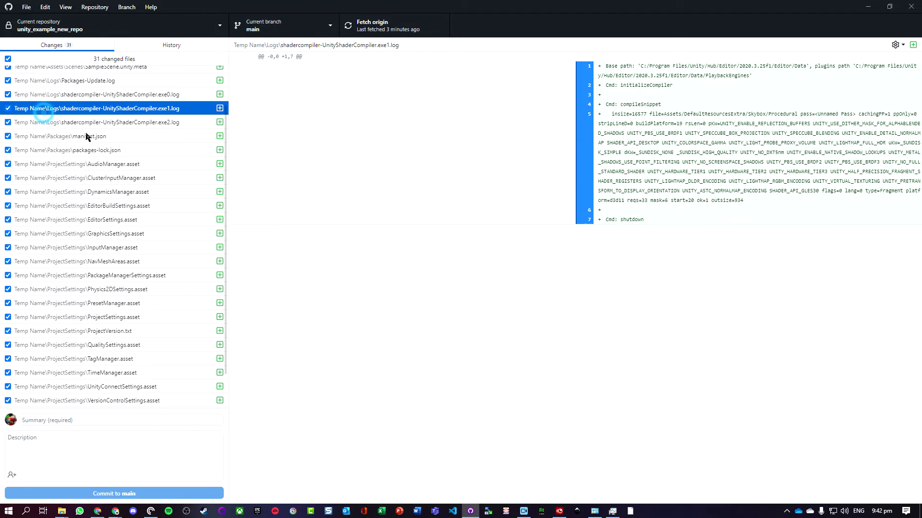
left_click(74, 124)
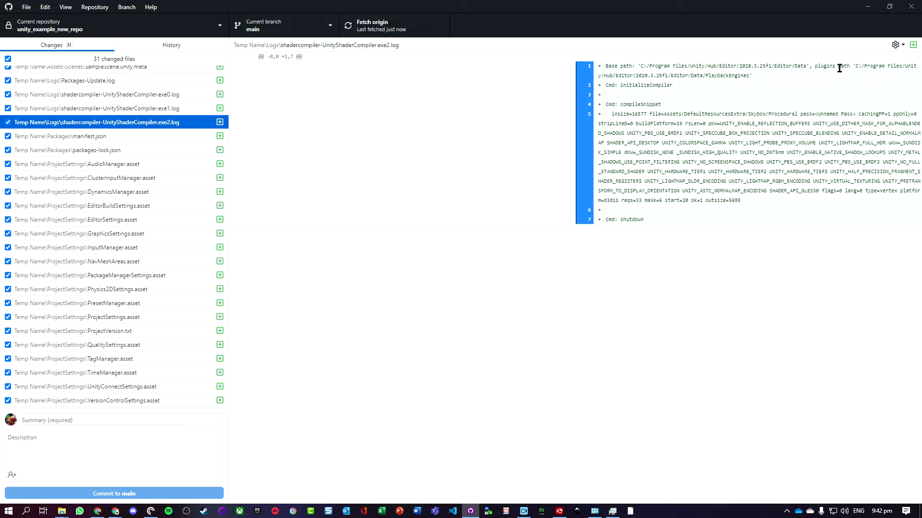
Minimise GitHub Desktop and move everything inside the Temp Name folder up into the unity_example_new_repo folder.
left_click(869, 8)
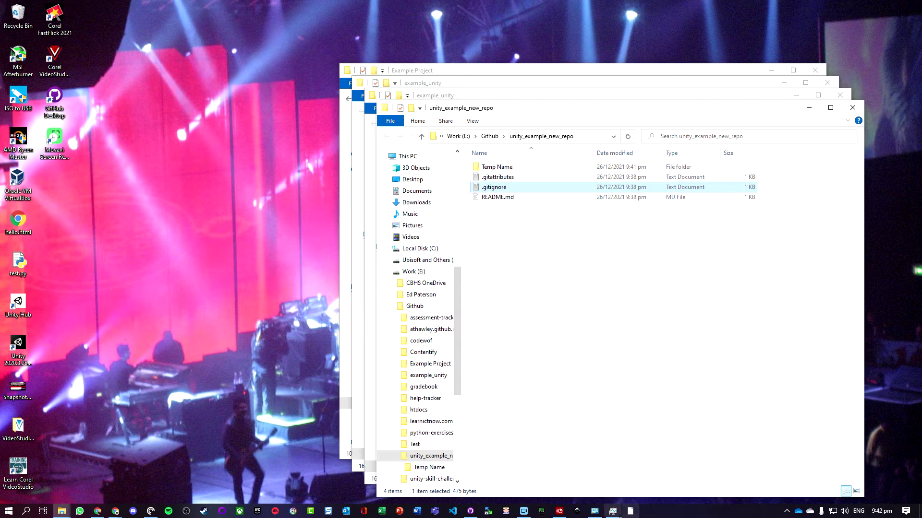
double_click(498, 166)
left_click_drag(568, 308, 477, 155)
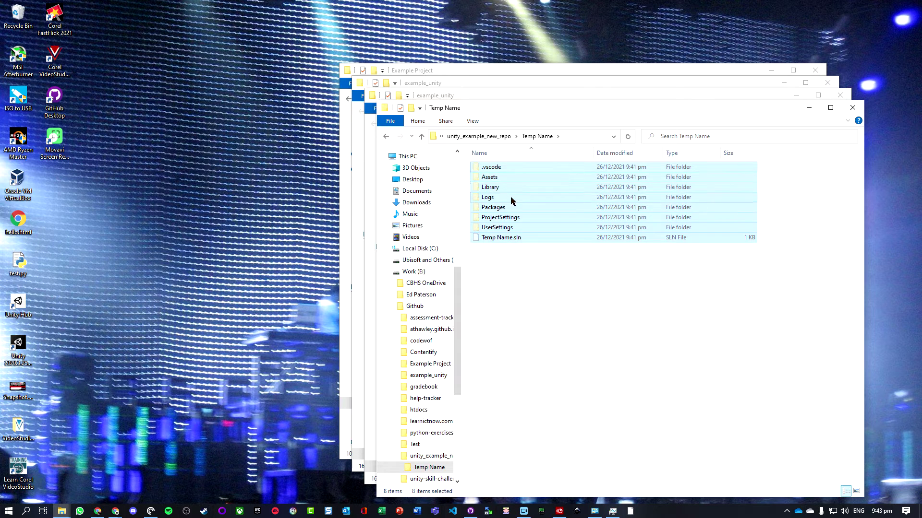
left_click(492, 137)
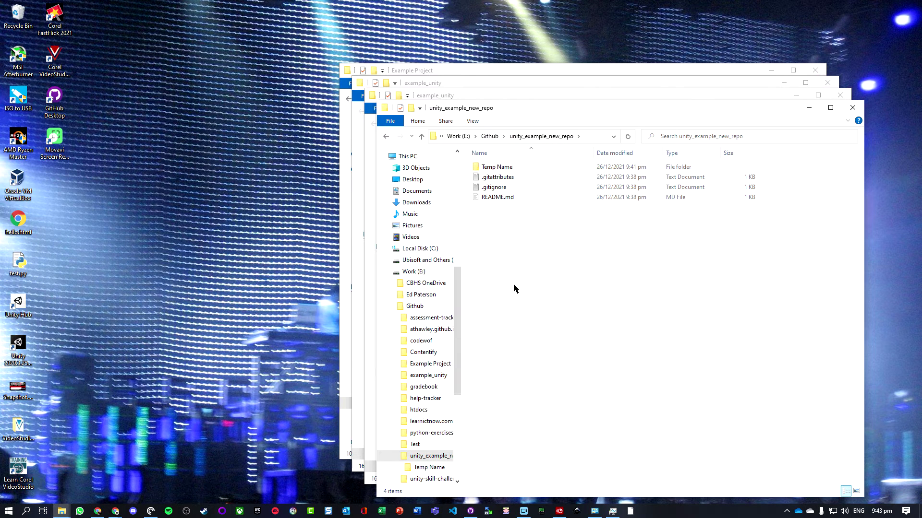
key("ctrl+v")
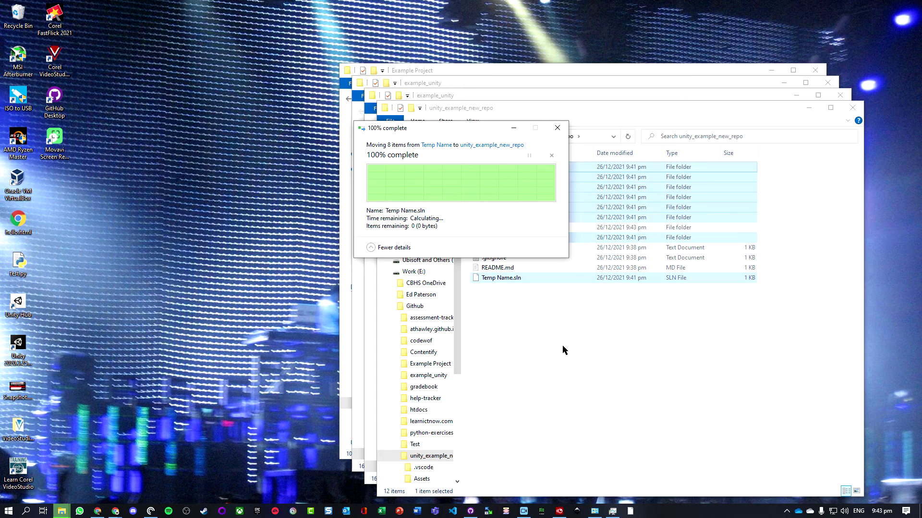
Delete the emptied Temp Name folder from the repository folder.
left_click(513, 306)
left_click(490, 228)
key("Delete")
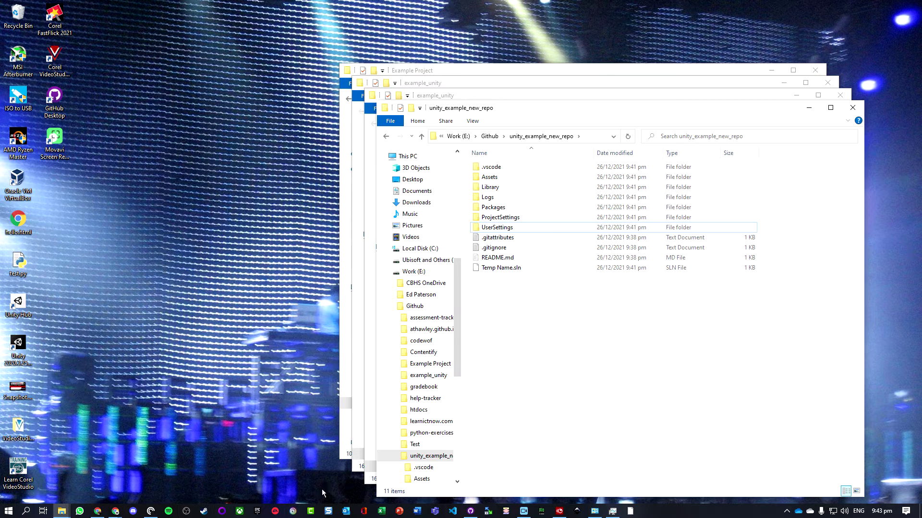
Switch to Unity Hub and remove the Temp Name project from the projects list.
left_click(630, 511)
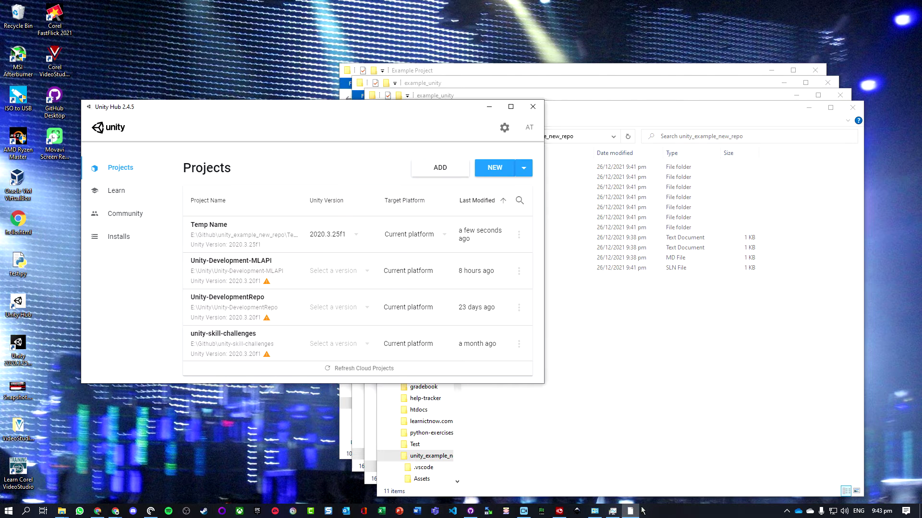
left_click(518, 234)
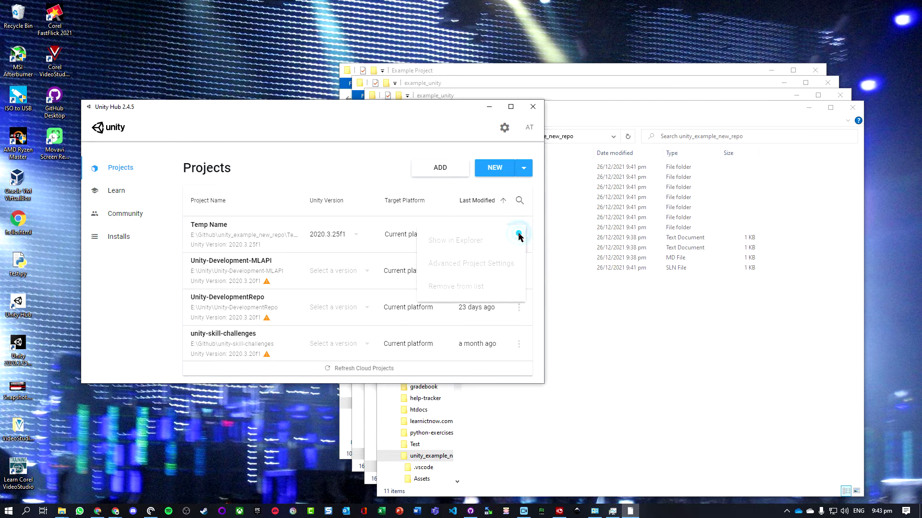
left_click(470, 286)
left_click(388, 274)
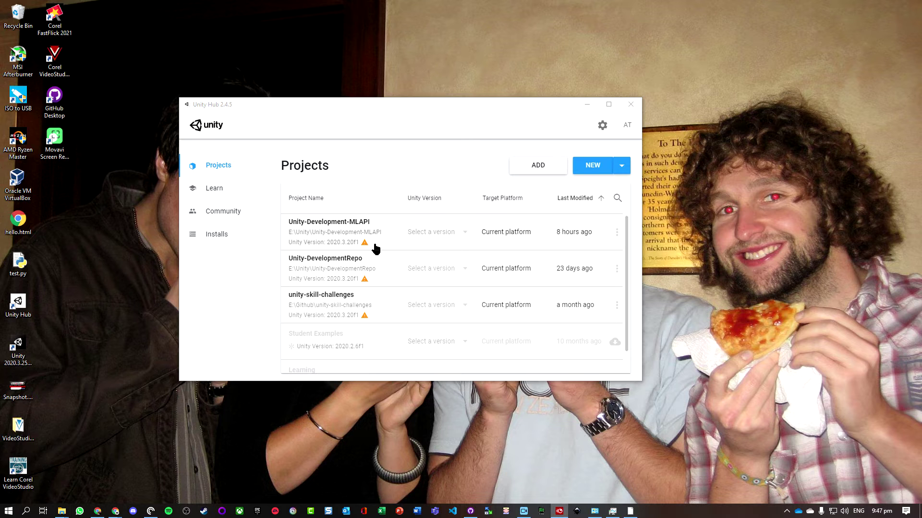
Add the E:\Github\unity_example_new_repo folder to Unity Hub as an existing project and open it.
left_click(538, 166)
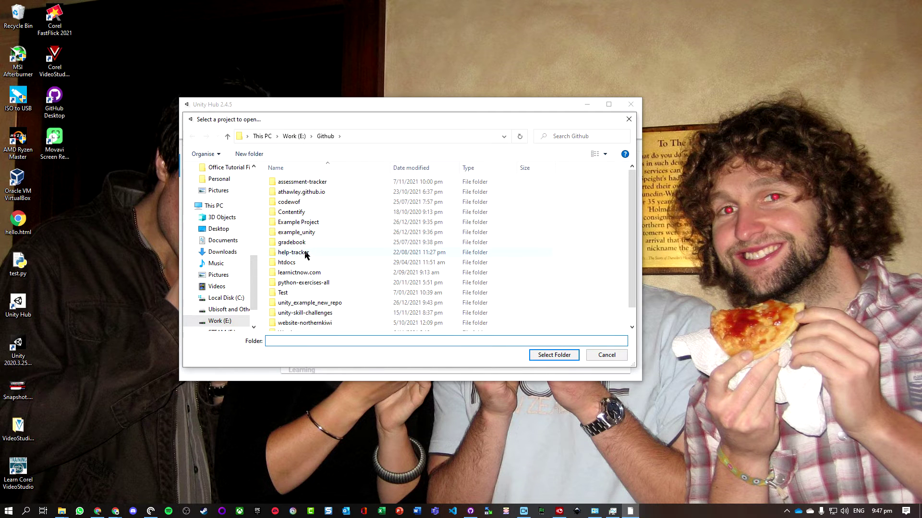
double_click(307, 302)
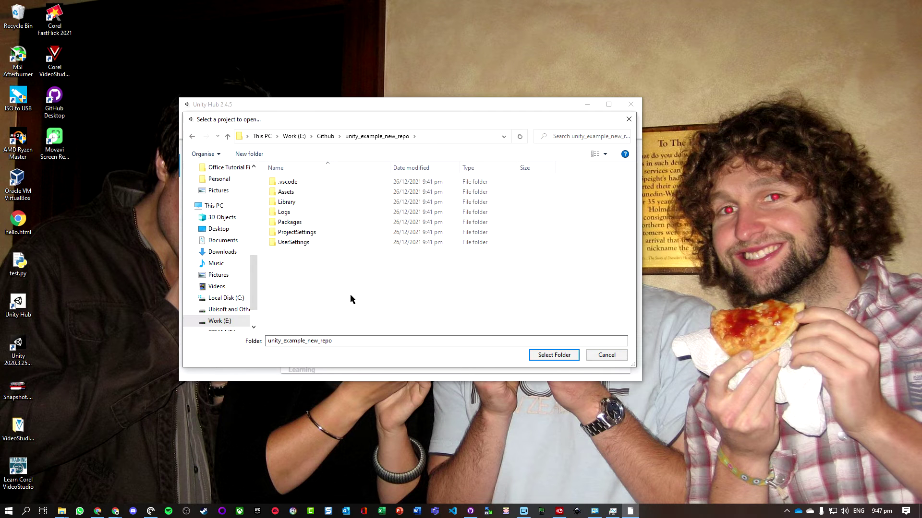
left_click(556, 355)
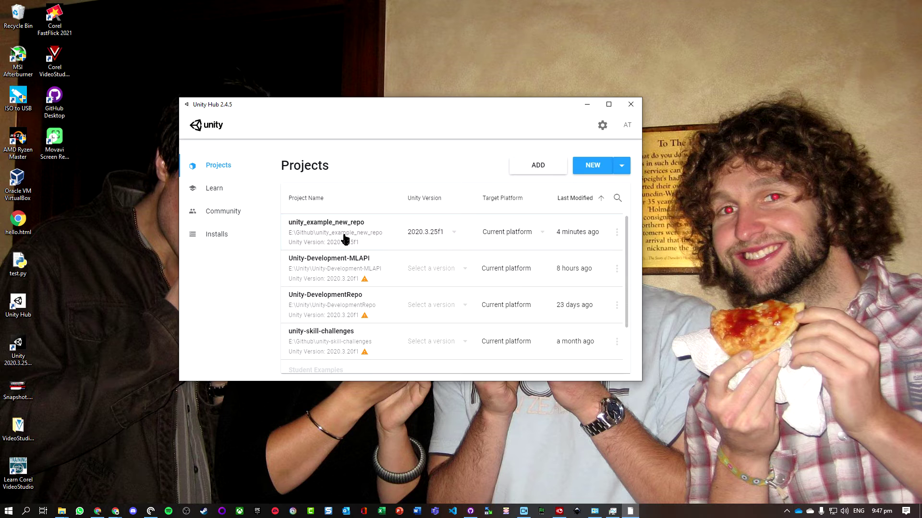
left_click(346, 237)
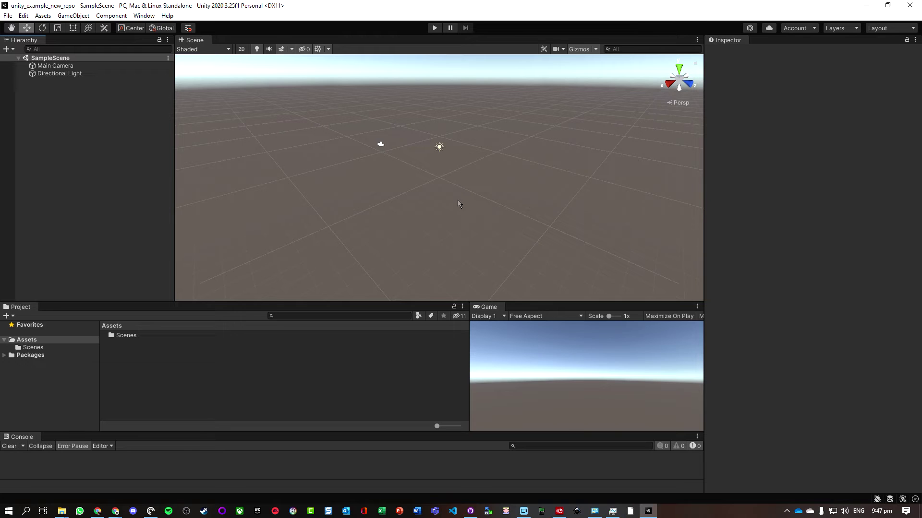
Switch to GitHub Desktop, review the list of changed files in unity_example_new_repo, and return to Unity.
left_click(470, 513)
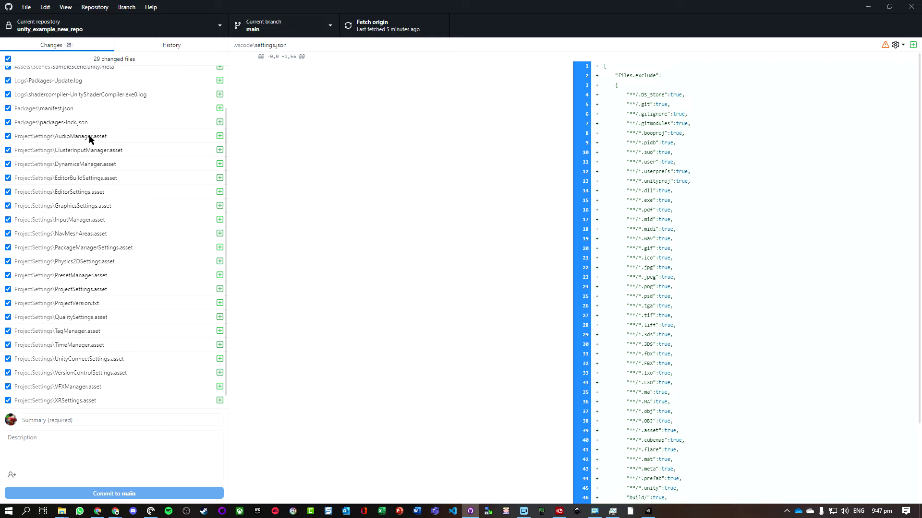
scroll(91, 138, "up", 2)
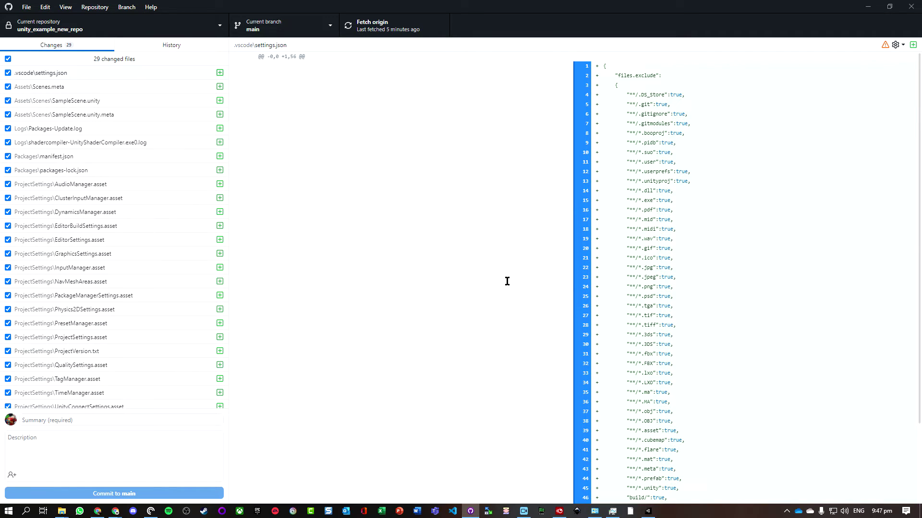
scroll(72, 319, "down", 3)
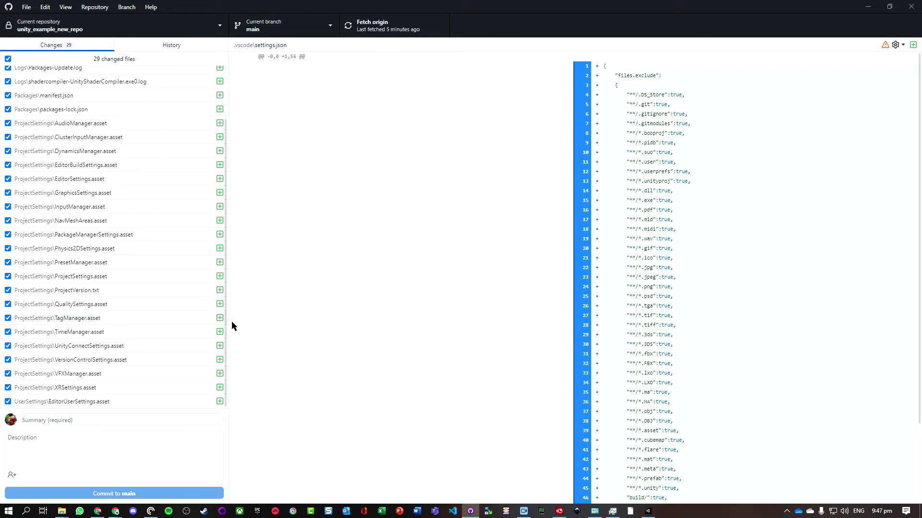
key("alt+Tab")
key("alt+Tab")
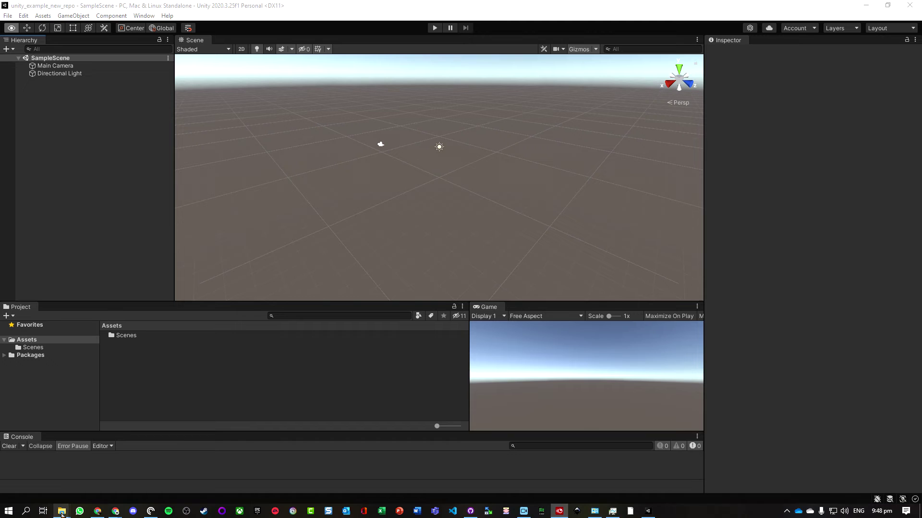
Open the .gitignore file from the unity_example_new_repo folder in Notepad and compare its ignore rules with the folder's contents.
mouse_move(61, 510)
left_click(220, 483)
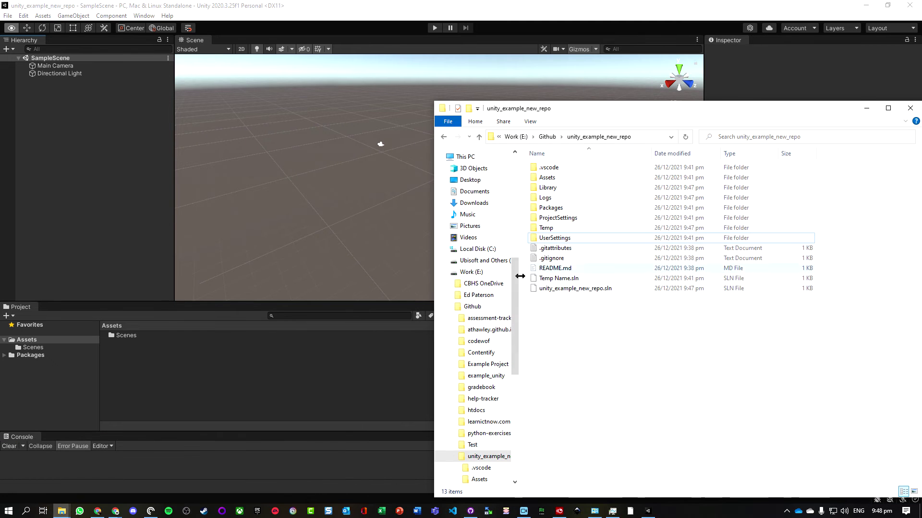
double_click(556, 259)
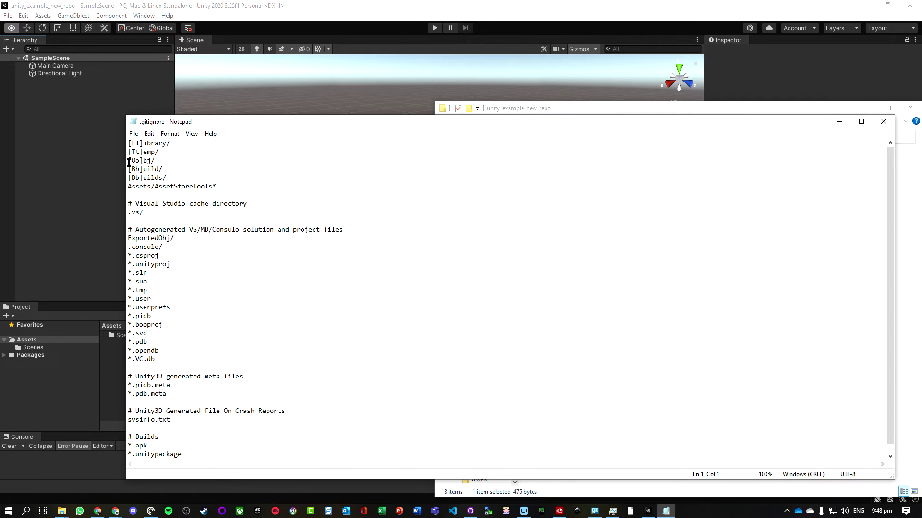
scroll(140, 192, "down", 1)
scroll(172, 286, "up", 1)
left_click(564, 107)
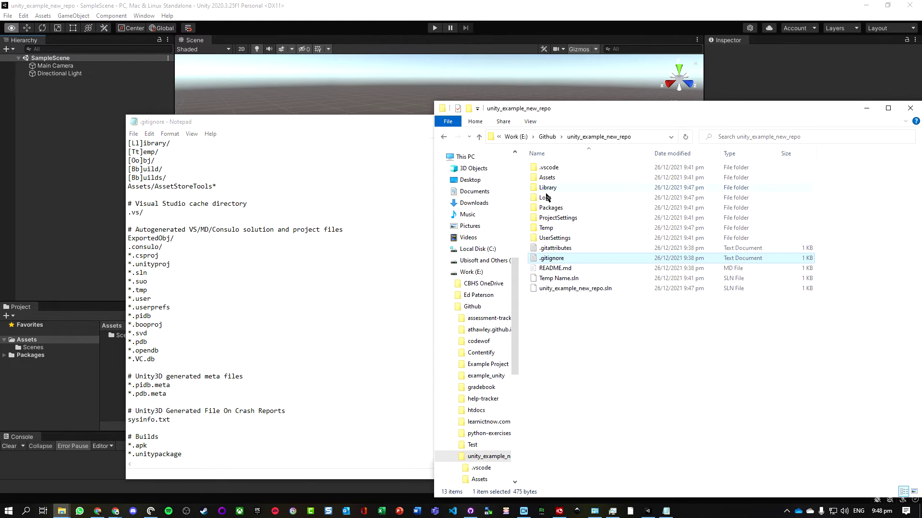
Add the rule [Ll]ogs/ on a new line below [Bb]uilds/, then save and close the .gitignore file.
left_click(178, 177)
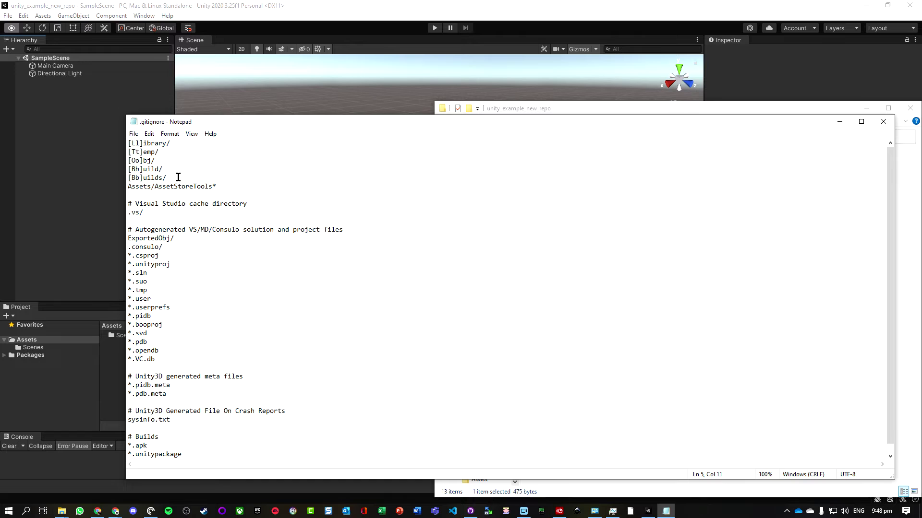
key("Return")
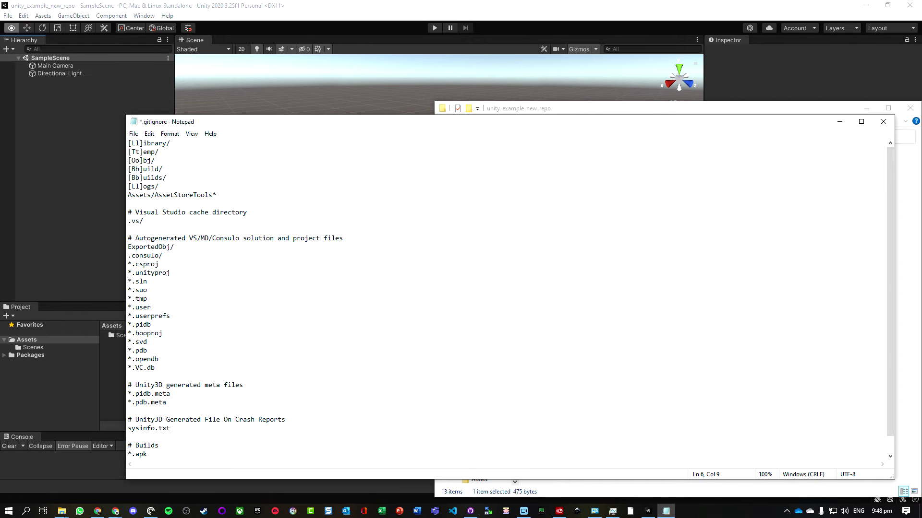
left_click_drag(129, 188, 167, 188)
key("ctrl+s")
left_click(883, 122)
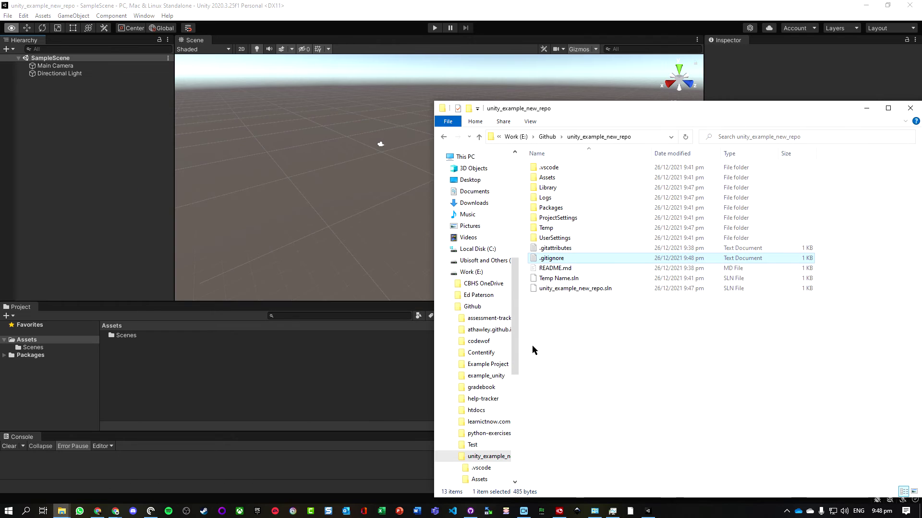
In GitHub Desktop, commit all changes to main as "First commit" with the description "No additional features, empty project." and push them to origin.
left_click(471, 511)
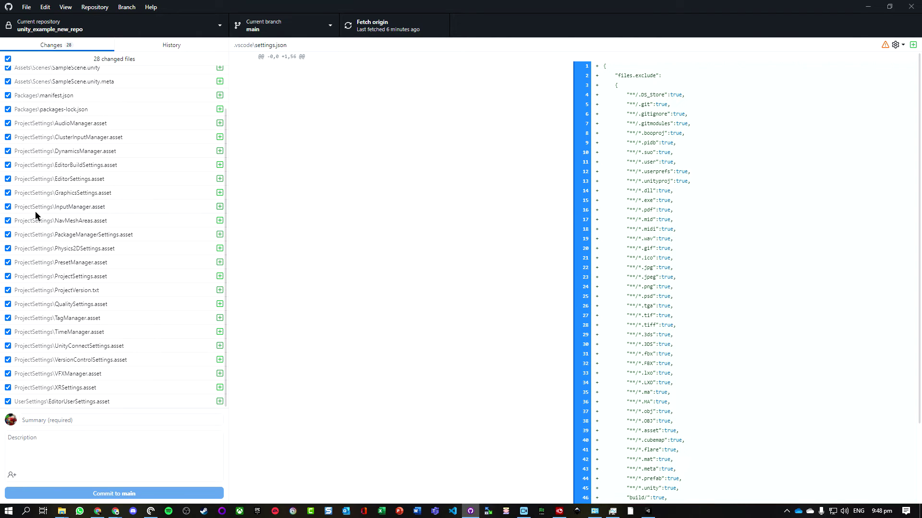
scroll(72, 388, "up", 2)
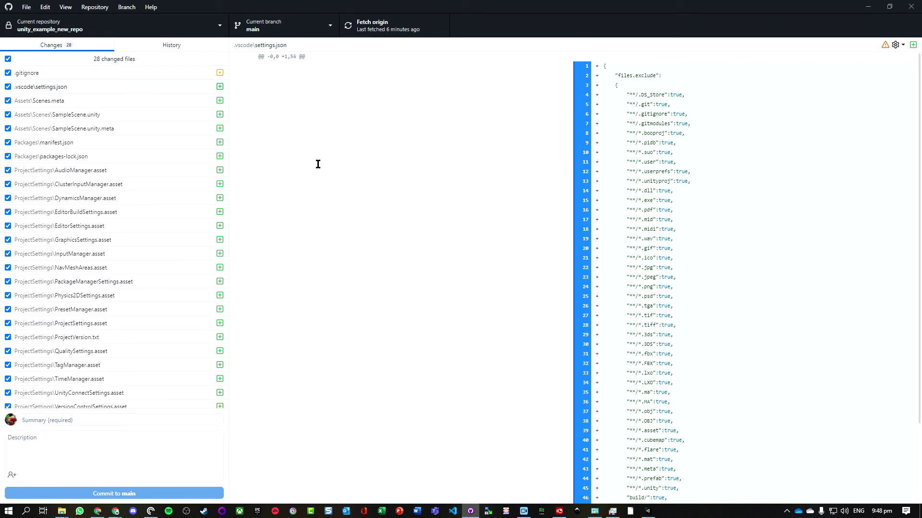
left_click(84, 422)
type("Firs")
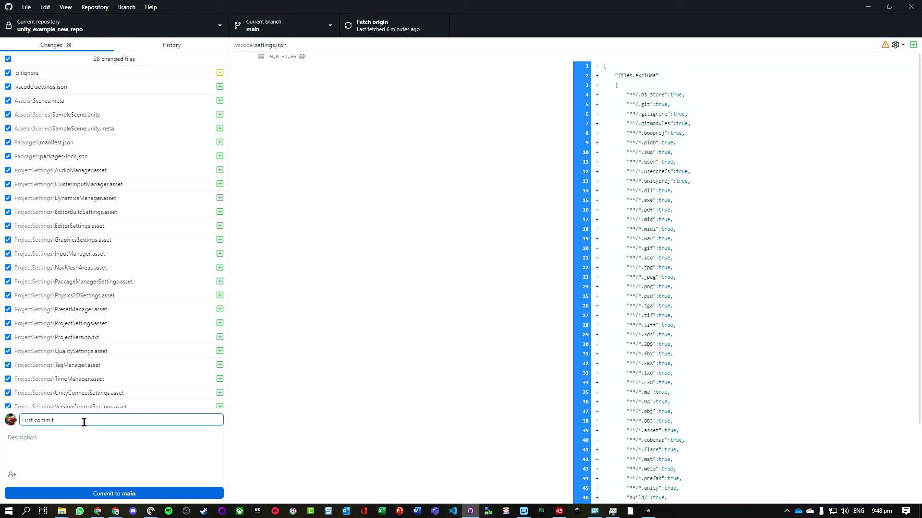
type("t commit")
key("Tab")
type("N")
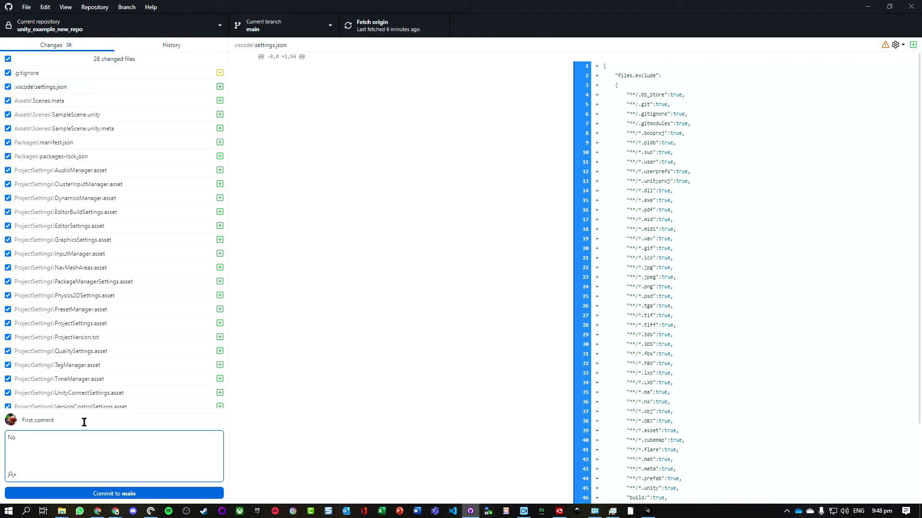
type("o additional features, empty project.")
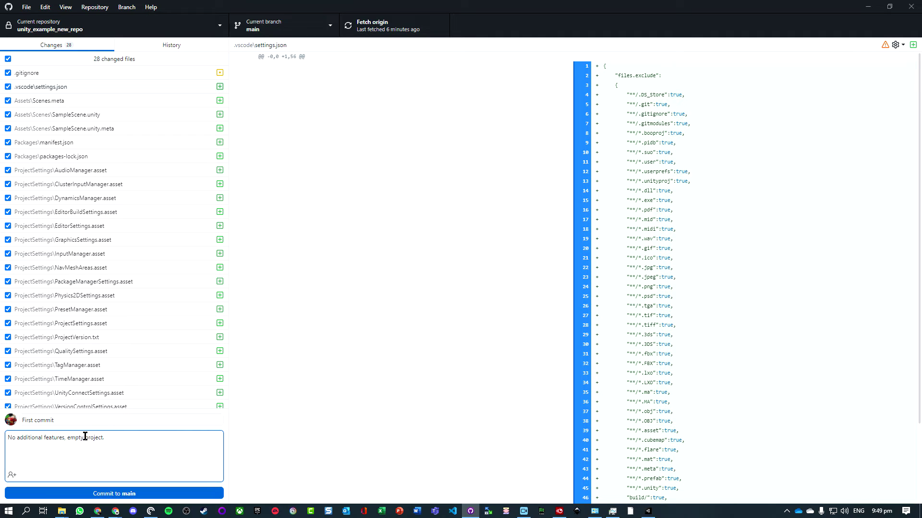
left_click(123, 493)
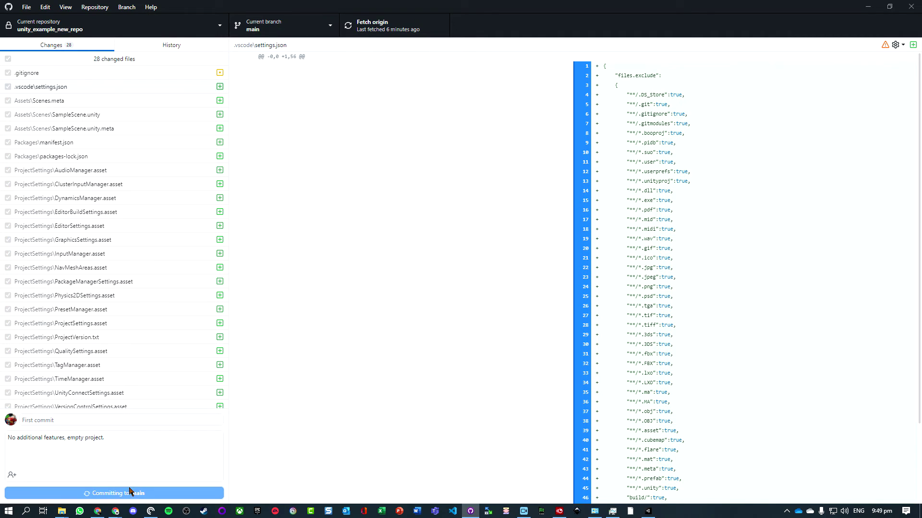
left_click(698, 137)
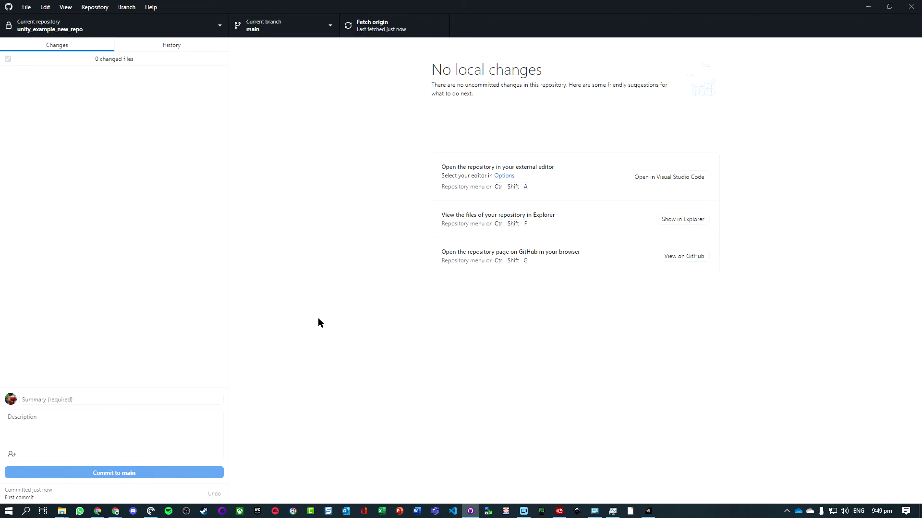
Switch to the Unity editor and add a 3D cube to SampleScene.
left_click(648, 511)
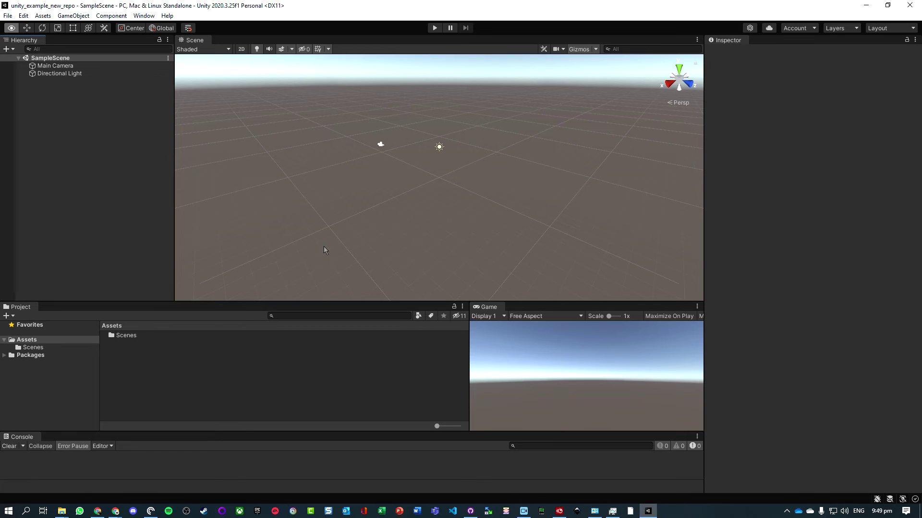
right_click(87, 103)
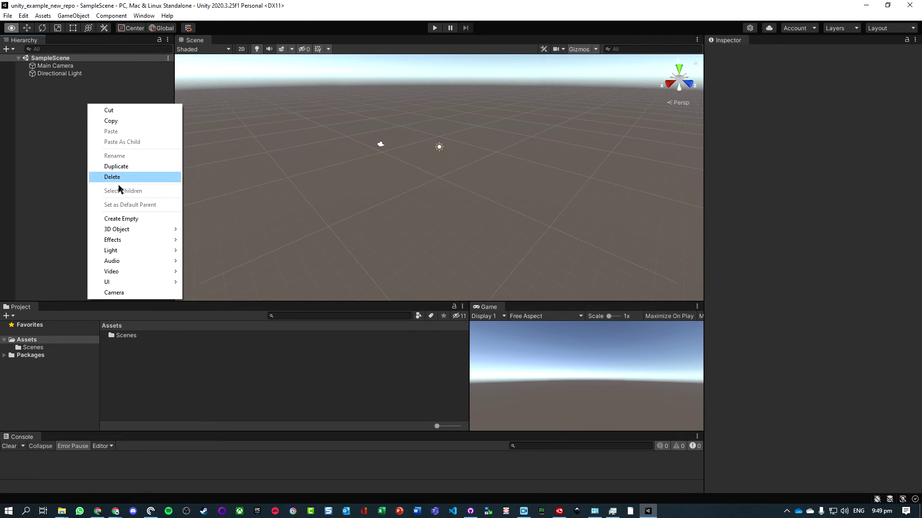
mouse_move(155, 234)
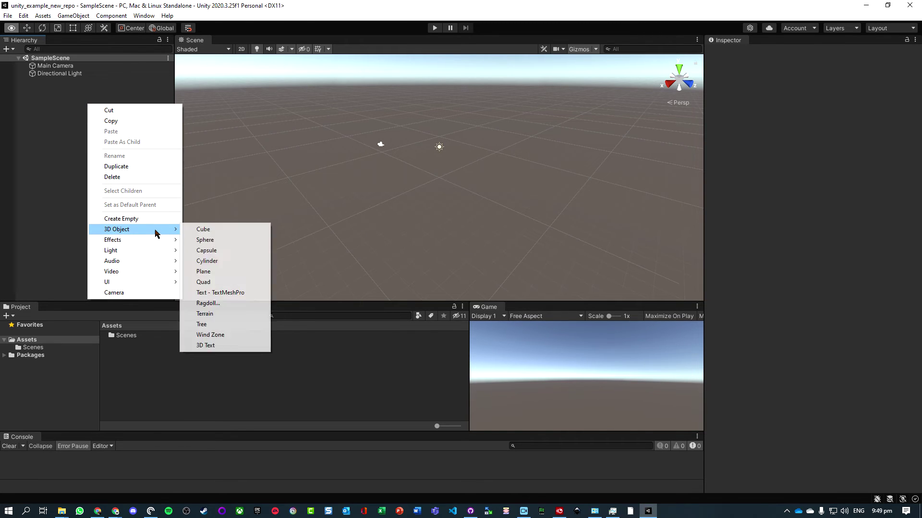
left_click(215, 230)
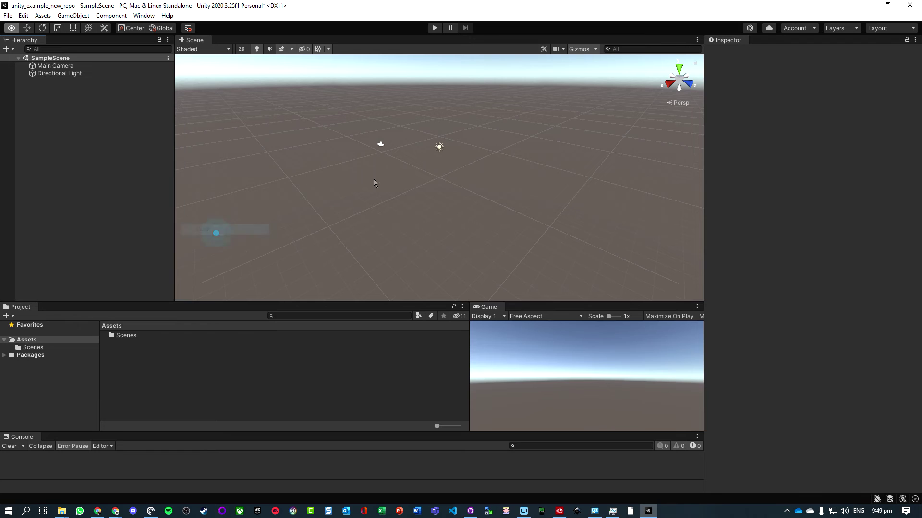
Add a 3D sphere to the scene and raise it above the cube to a Y position of about 2.82.
right_click(75, 122)
mouse_move(144, 250)
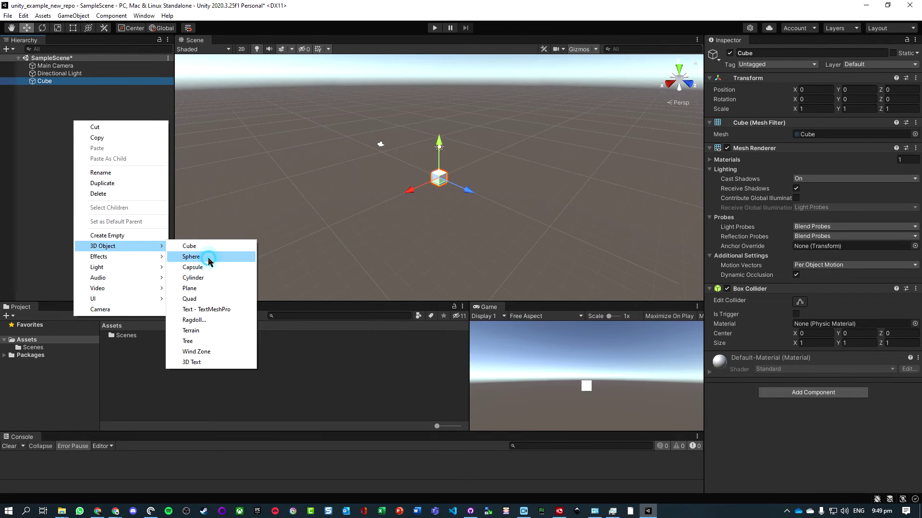
left_click(232, 260)
left_click_drag(443, 143, 442, 113)
Add a plane, lower it beneath the cube to a Y position of about -3.5, and save the scene.
right_click(51, 128)
mouse_move(123, 254)
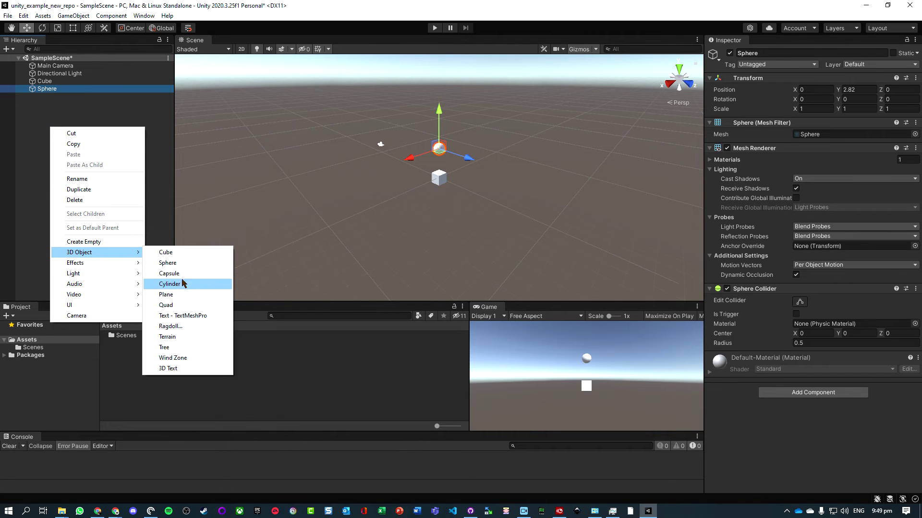
left_click(185, 294)
left_click_drag(442, 139, 444, 172)
key("ctrl+s")
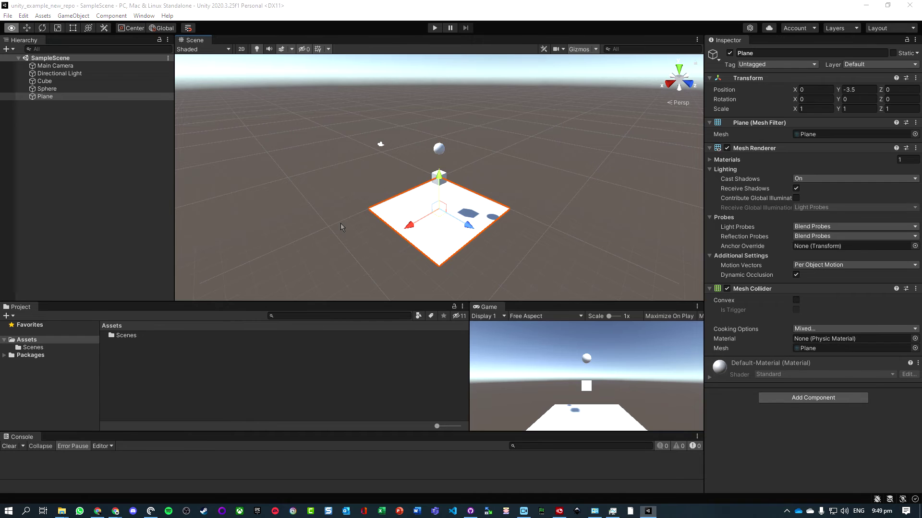
Switch to GitHub Desktop, inspect the pending changes in Assets\Scenes\SampleScene.unity, and return to Unity.
key("alt+Tab")
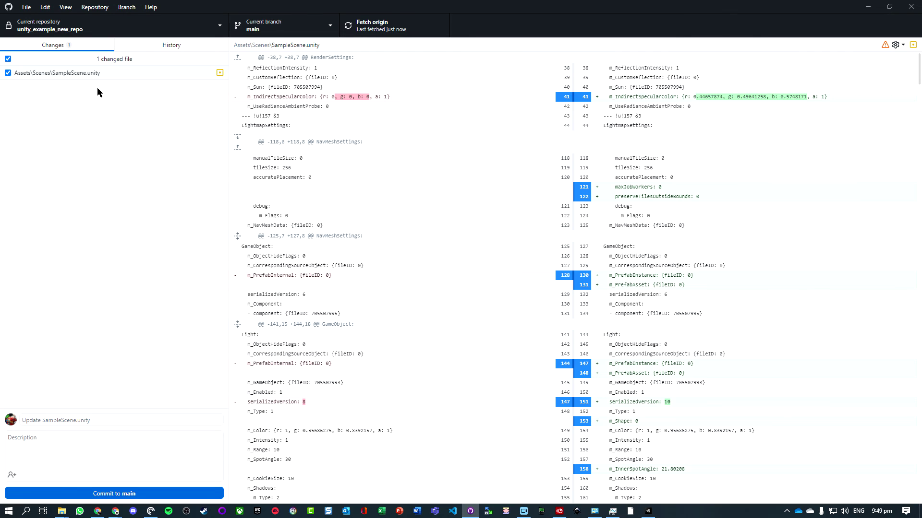
left_click(63, 76)
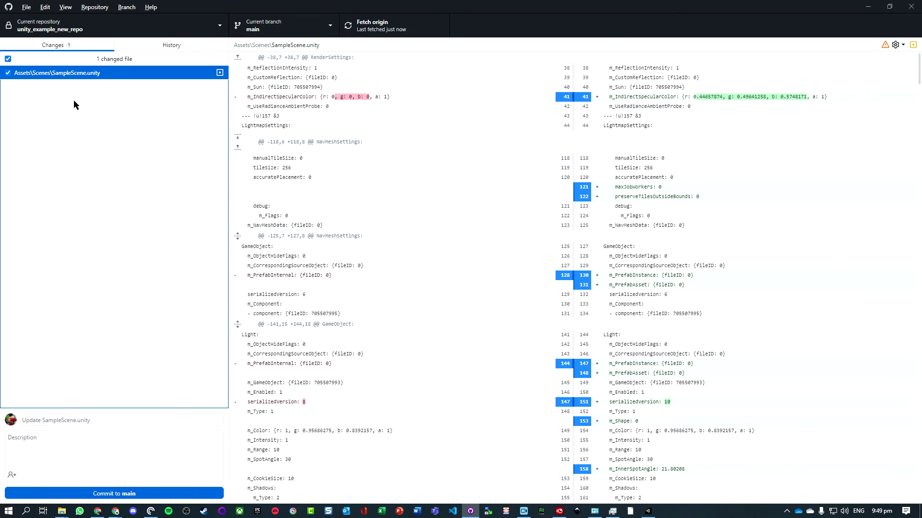
key("alt+Tab")
Look through the scene objects from the Plane up to the Directional Light and clear the selection.
left_click(44, 96)
key("Up")
key("Up")
key("Up")
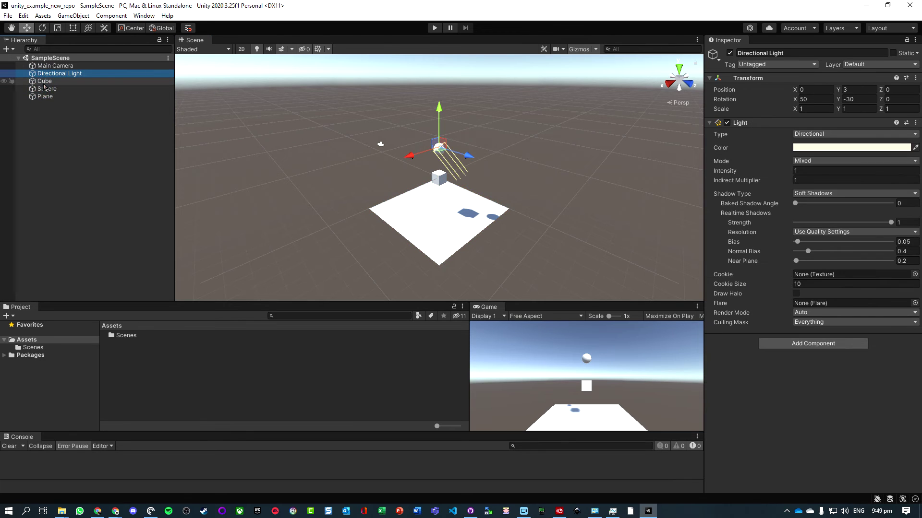
left_click(78, 128)
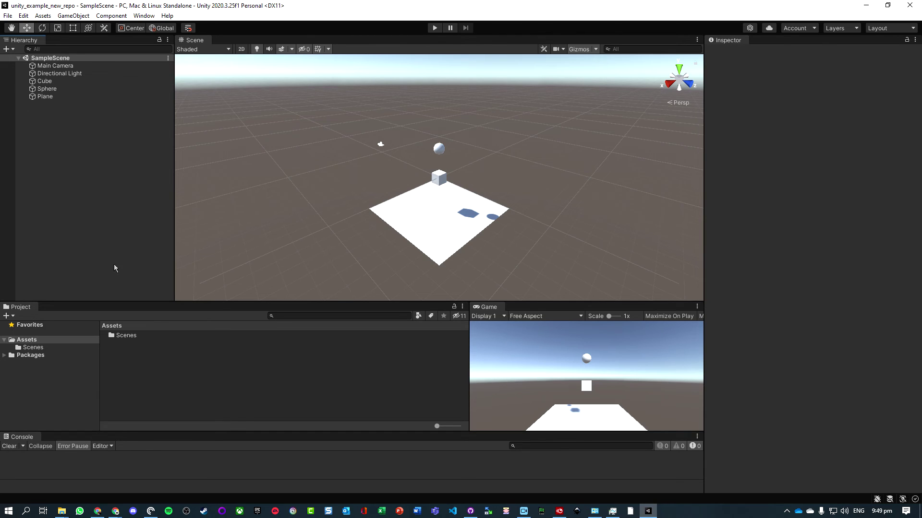
Create a new prefab named Player in the Assets folder.
left_click(121, 350)
right_click(134, 360)
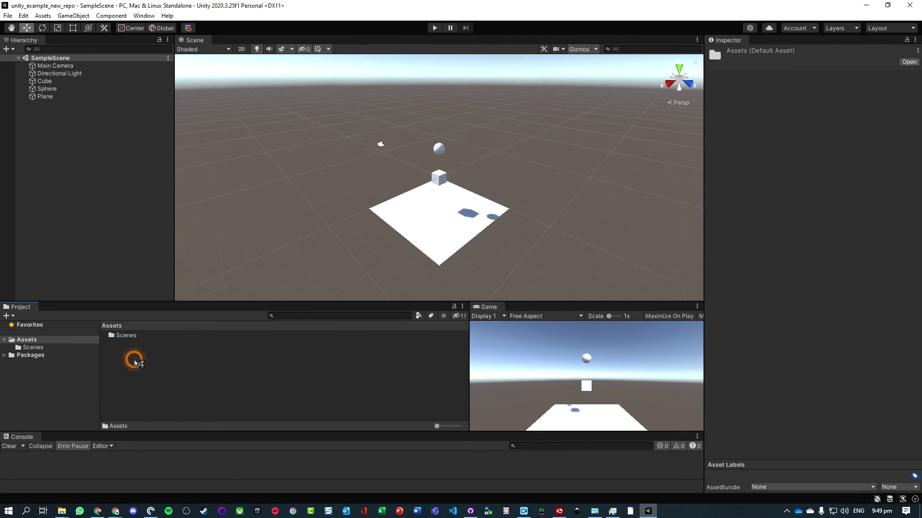
mouse_move(252, 109)
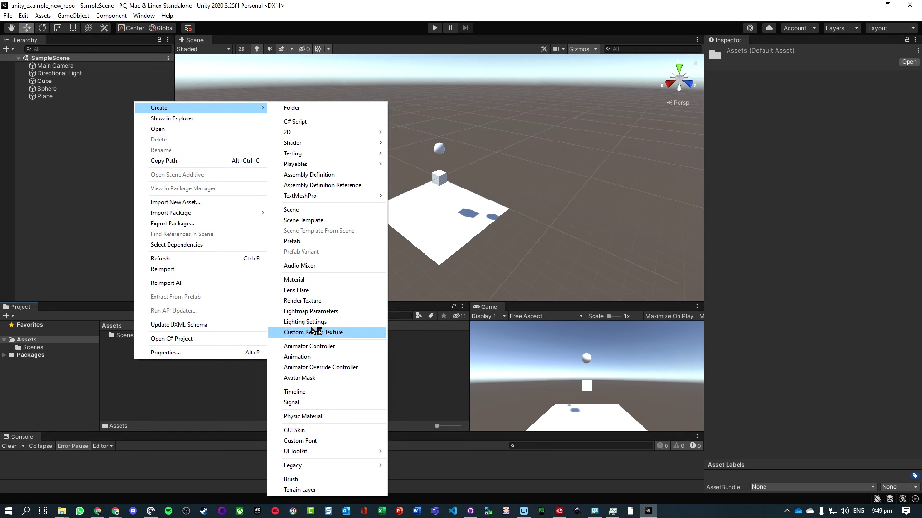
left_click(298, 242)
type("Player")
key("Return")
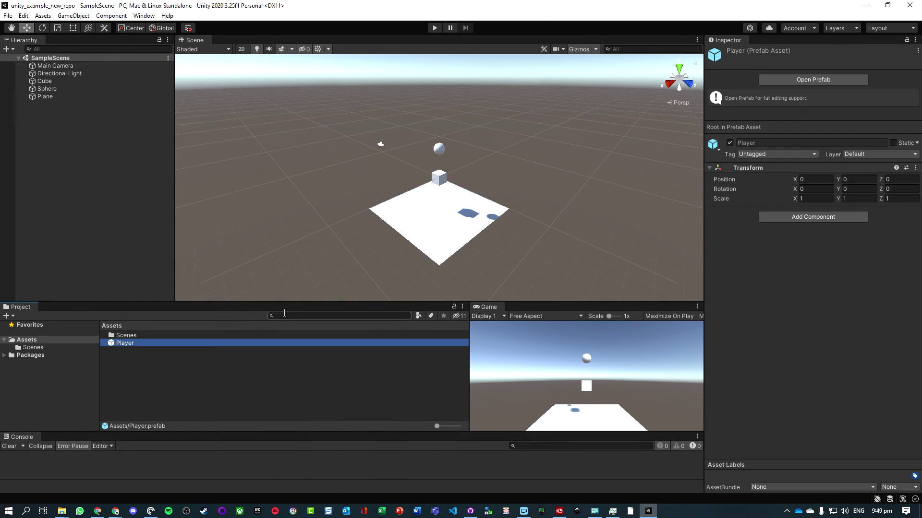
Open the Player prefab for editing and add a 3D cylinder to it.
double_click(133, 345)
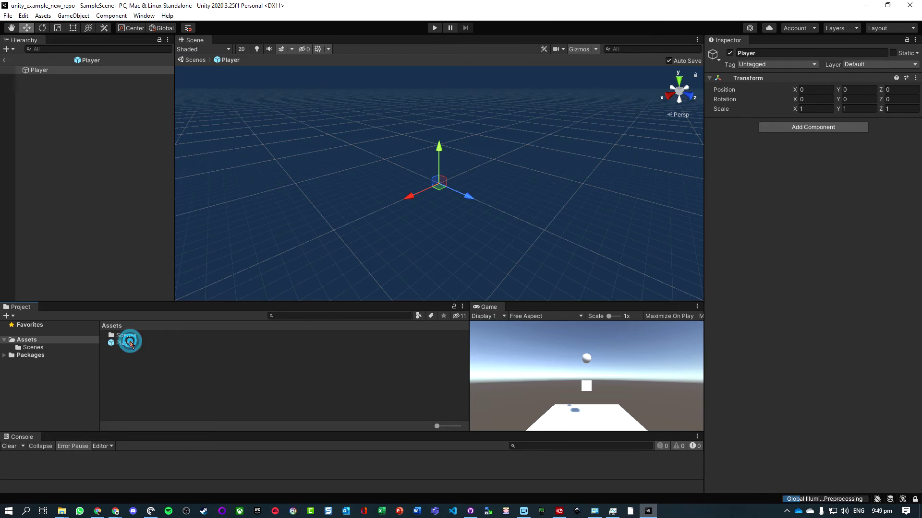
left_click(73, 16)
left_click(115, 59)
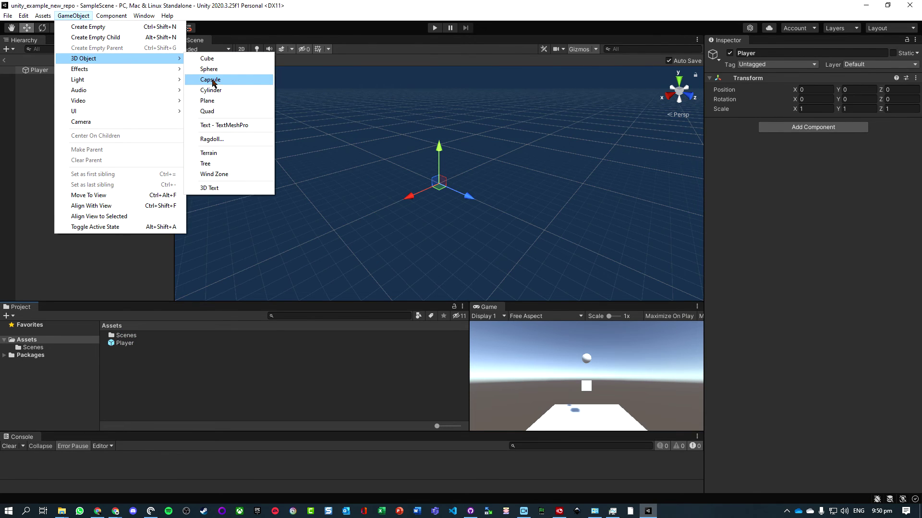
left_click(211, 91)
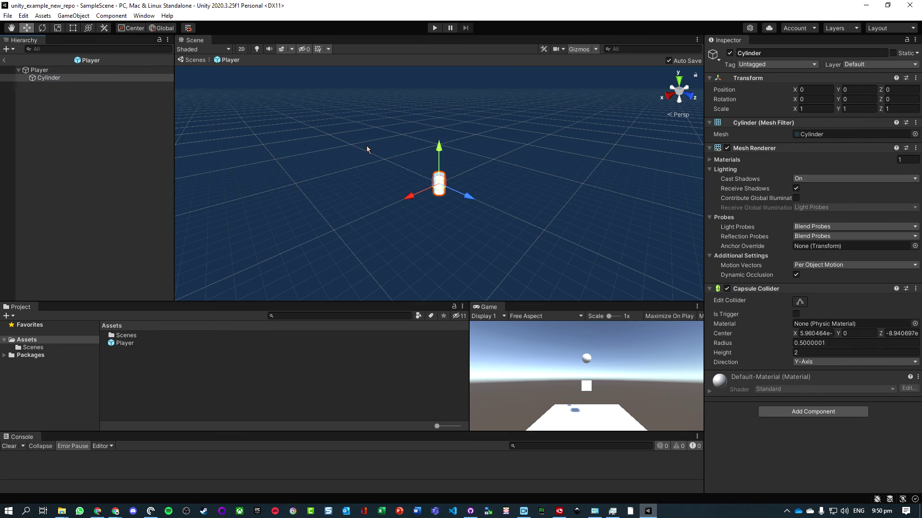
Add a 3D sphere to the Player prefab above the cylinder and set its Y position to 2.25.
left_click(89, 17)
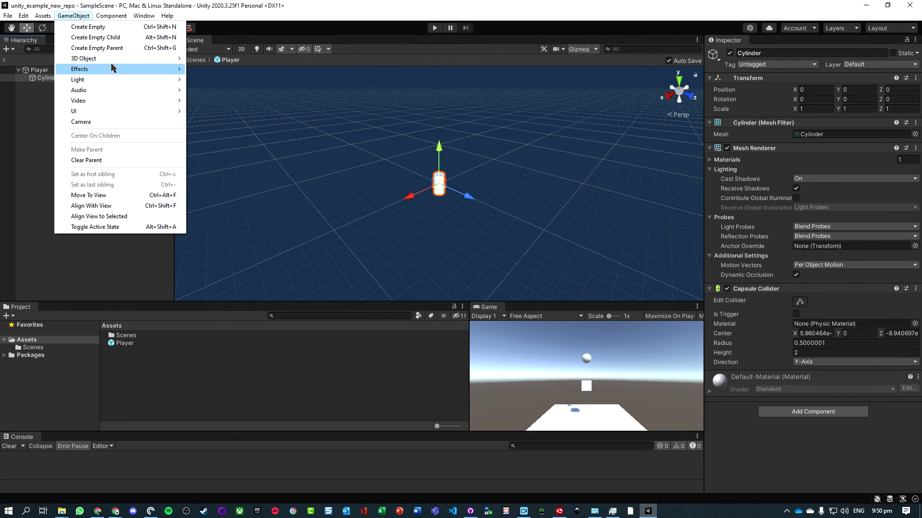
mouse_move(120, 58)
left_click(218, 71)
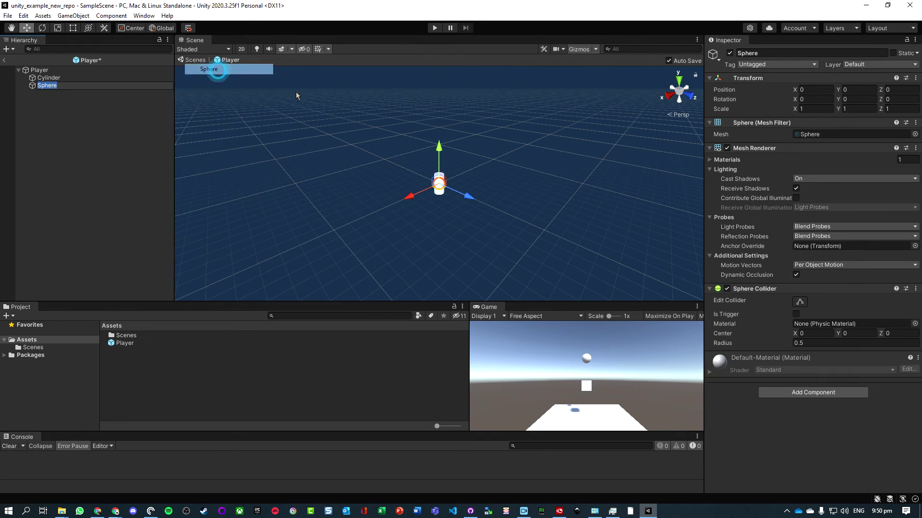
left_click_drag(438, 144, 445, 128)
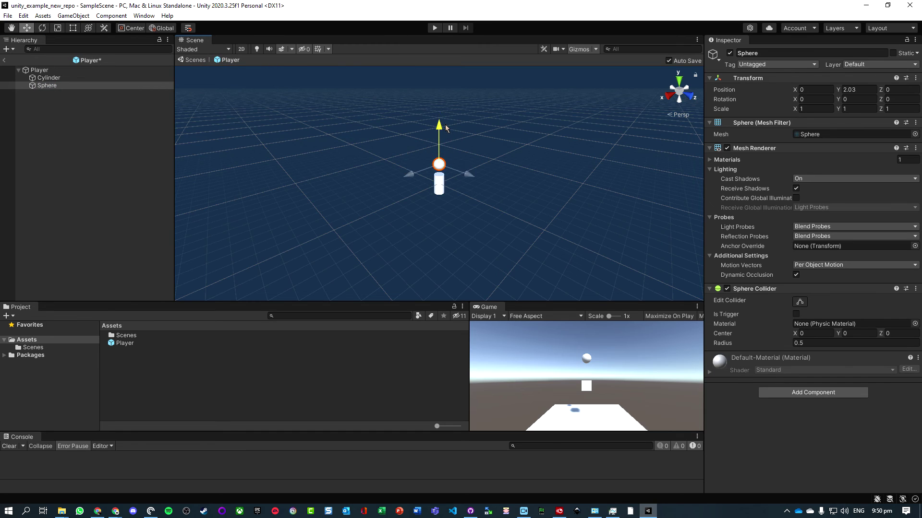
left_click(860, 89)
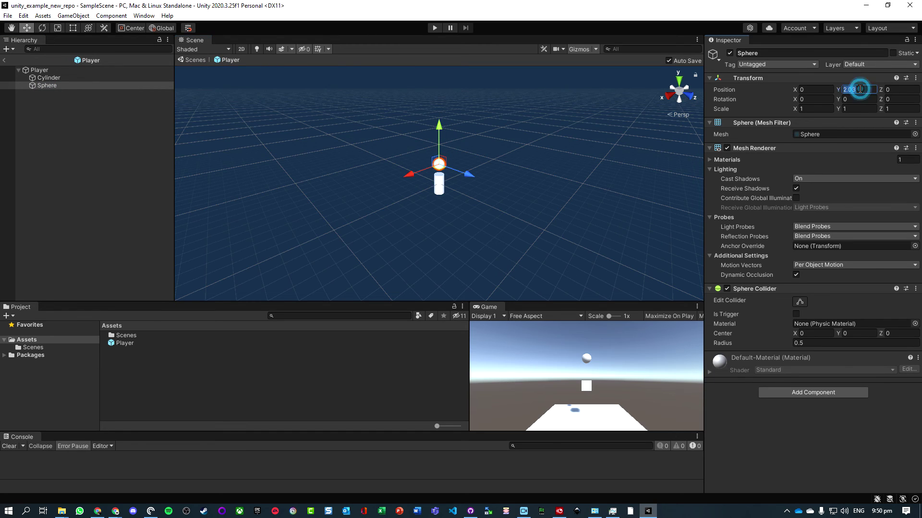
type("2.25")
Set the sphere's scale to 1.5 on the X, Y and Z axes.
key("Tab")
key("Tab")
key("Tab")
key("Tab")
key("Tab")
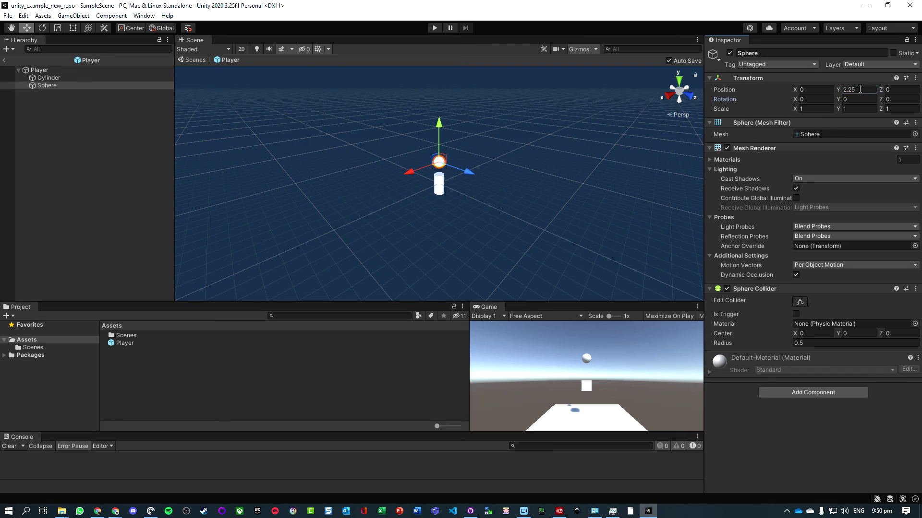
type("1.5")
key("Tab")
type("5")
key("BackSpace")
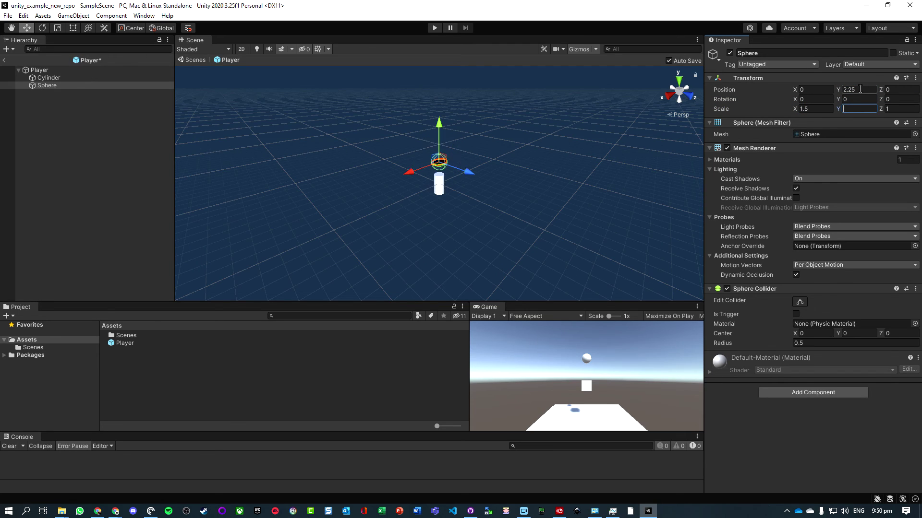
type("1.5")
key("Tab")
type("1.5")
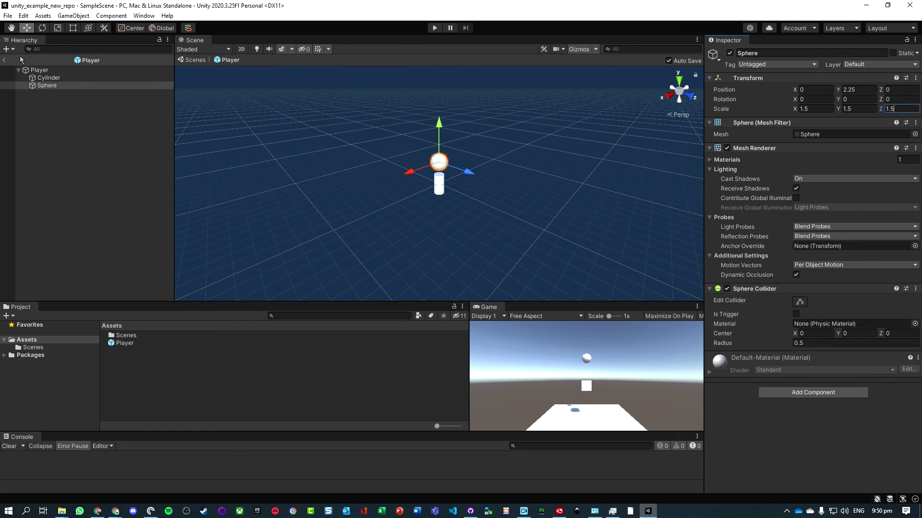
Leave prefab editing, place an instance of the Player prefab in SampleScene, and select the Player asset.
left_click(5, 60)
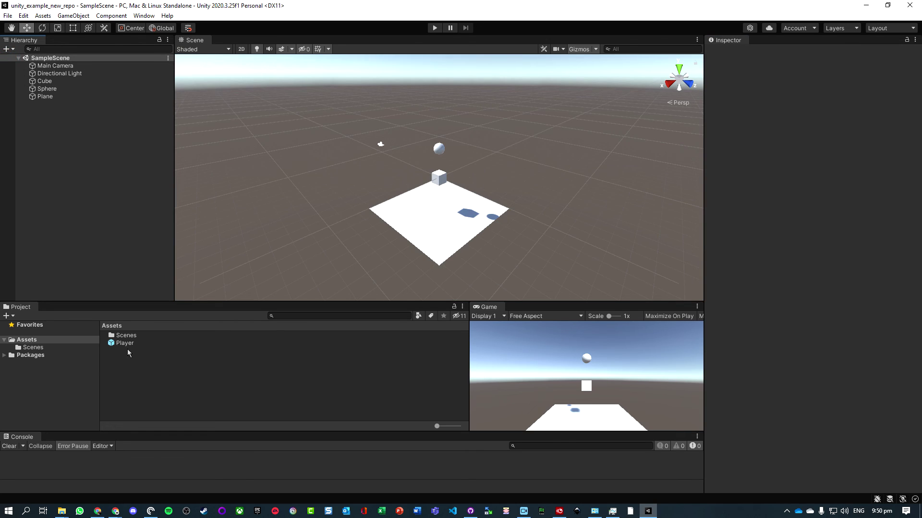
left_click_drag(128, 348, 68, 127)
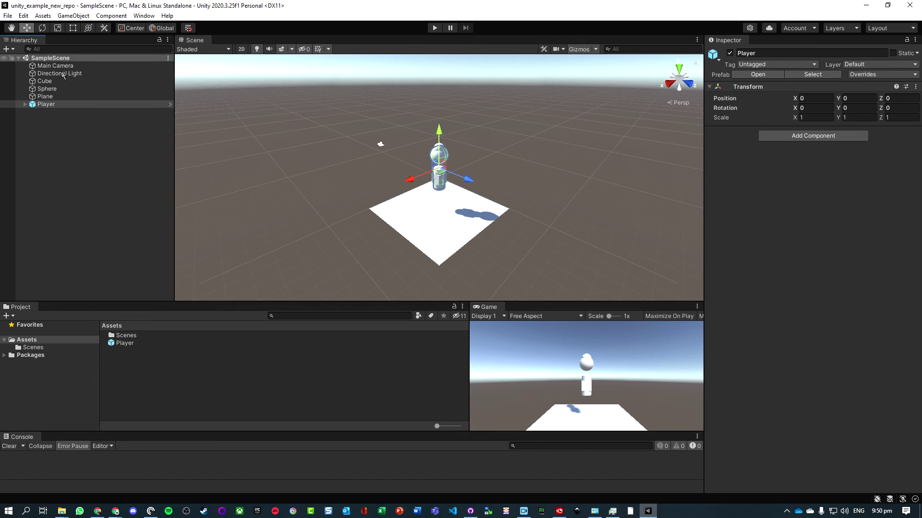
left_click(125, 343)
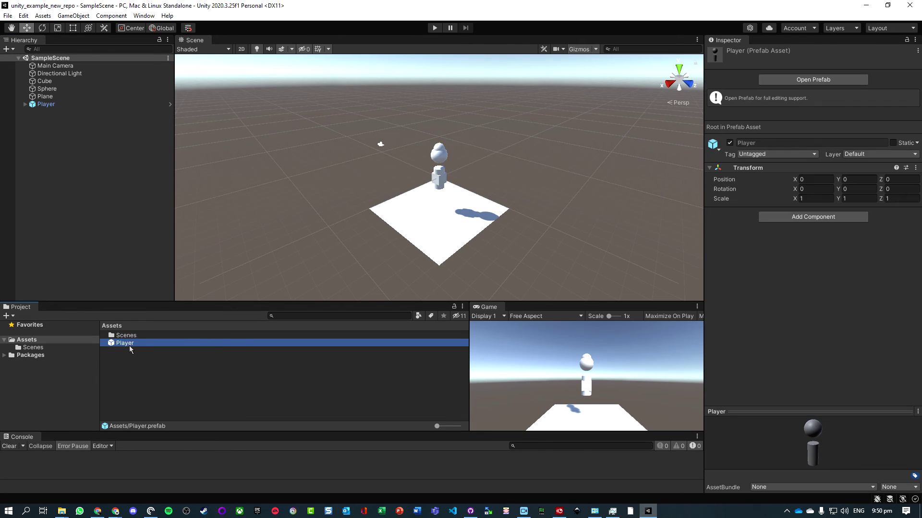
Switch to GitHub Desktop and inspect the pending changes in Player.prefab, Player.prefab.meta and SampleScene.unity.
key("alt+Tab")
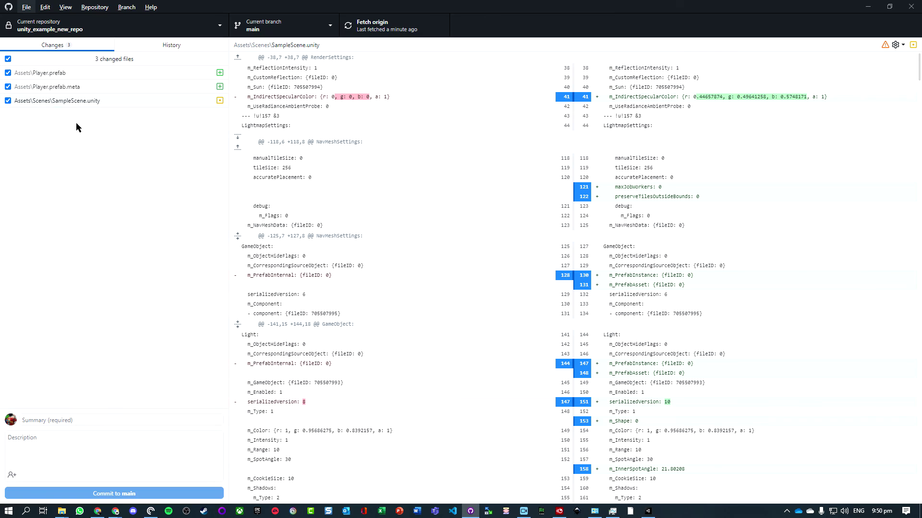
left_click(63, 74)
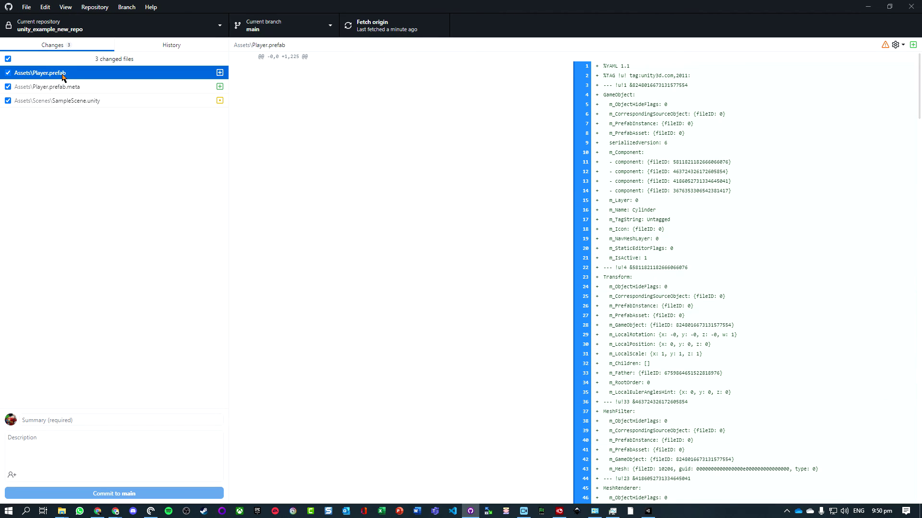
left_click(74, 87)
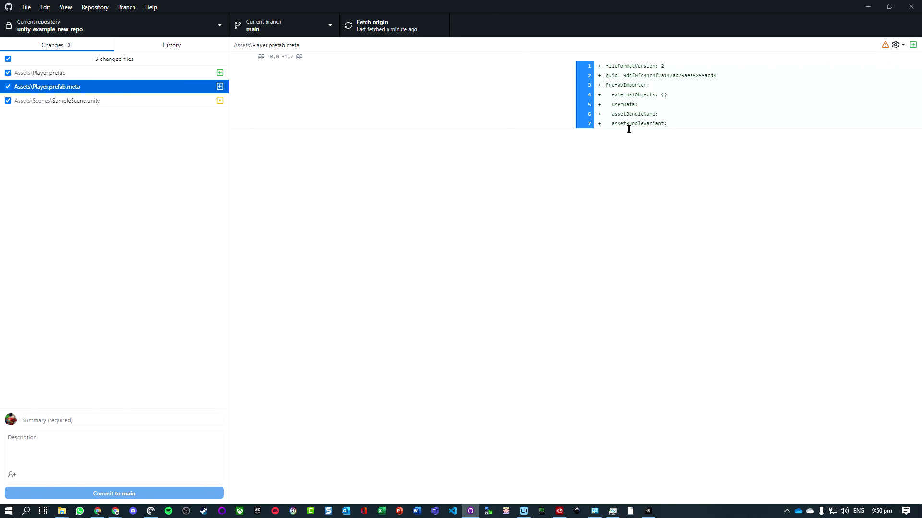
left_click(51, 102)
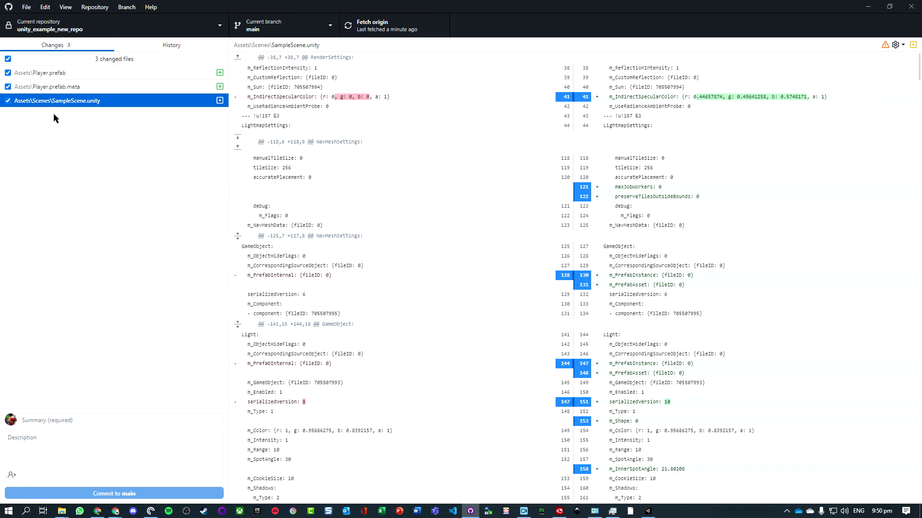
Commit the changed files to main with the summary "Added player" and push the commit to origin.
left_click(60, 421)
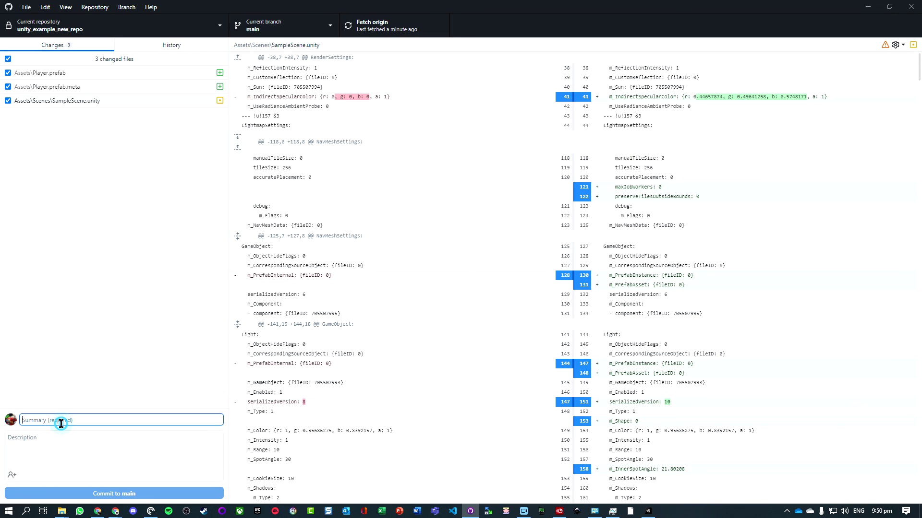
type("Added player")
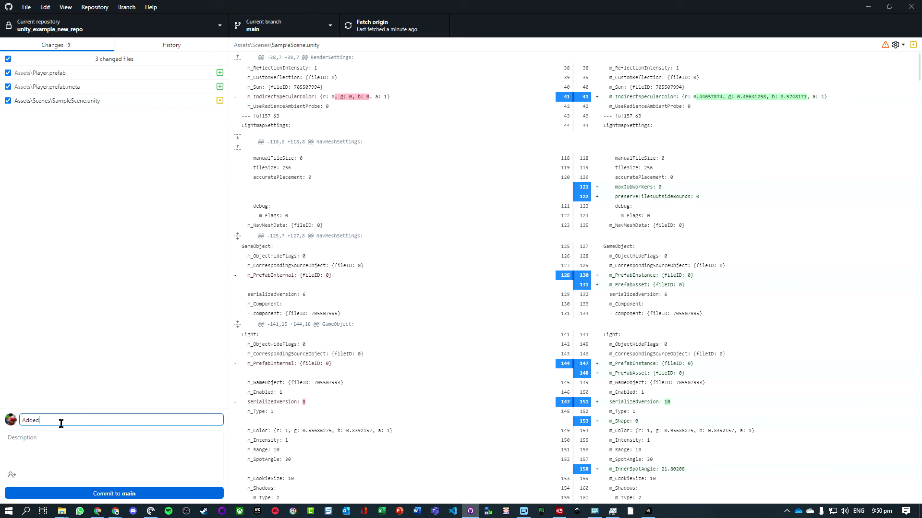
left_click(123, 493)
left_click(696, 136)
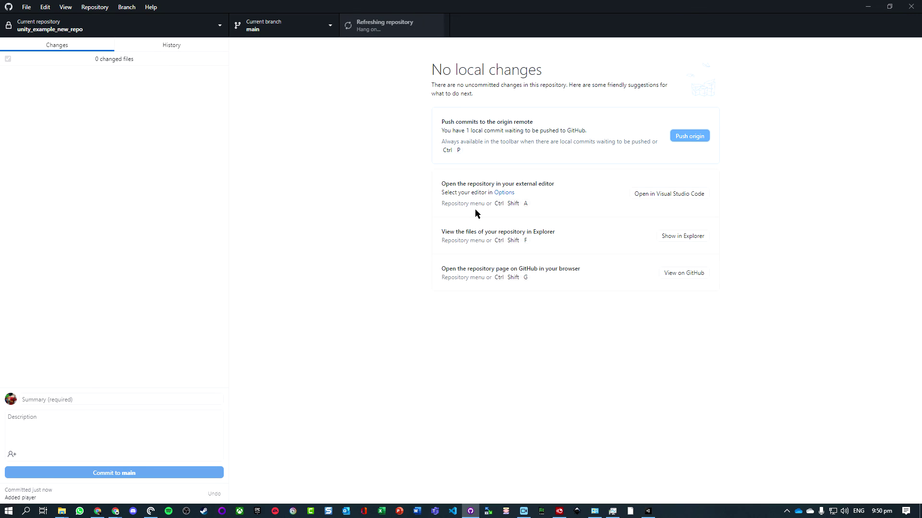
View the unity_example_new_repo repository on GitHub in the browser and open Player.prefab from its Assets folder.
key("alt+Tab")
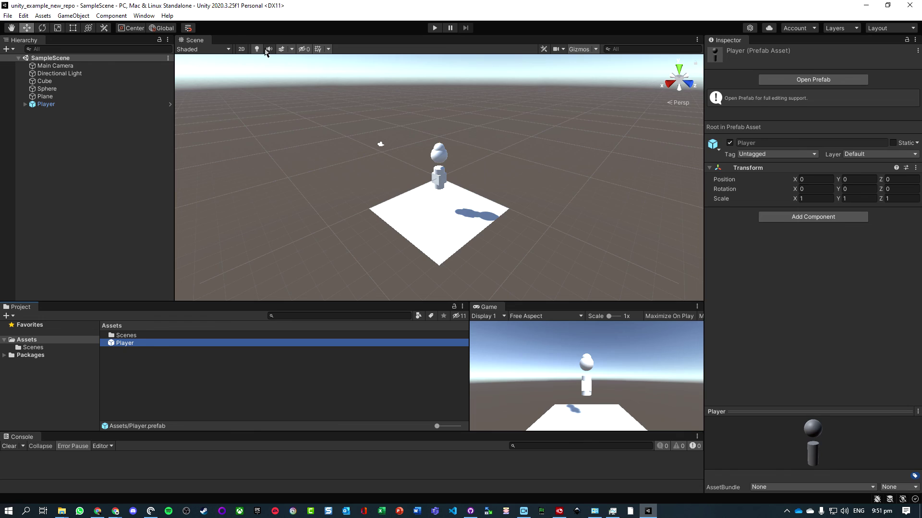
key("alt+Tab")
left_click(686, 217)
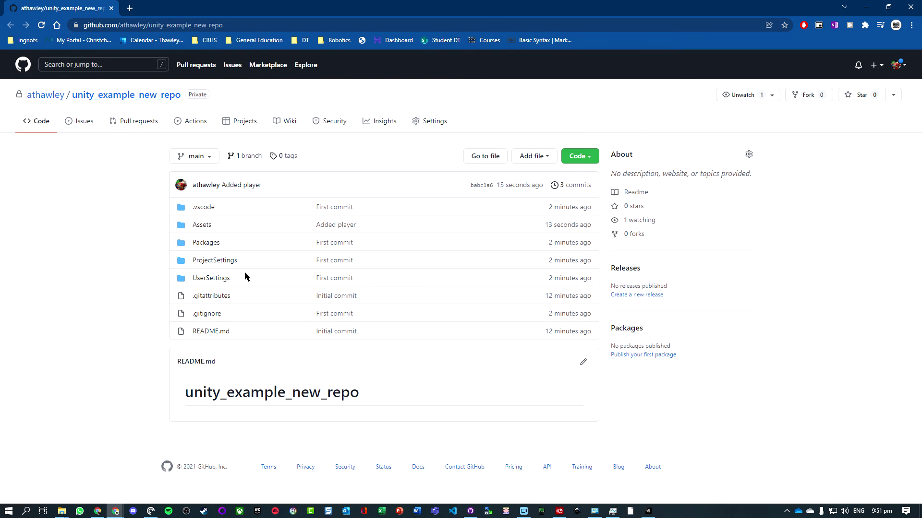
left_click(200, 226)
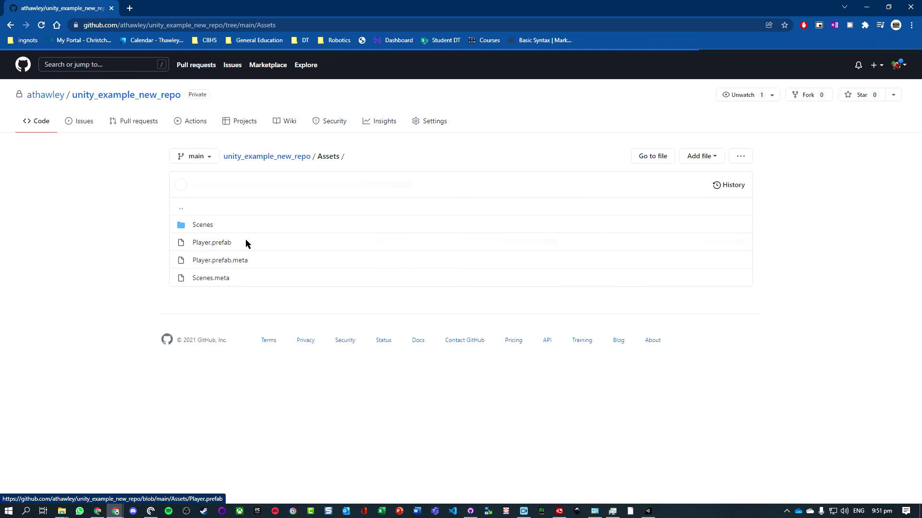
left_click(208, 247)
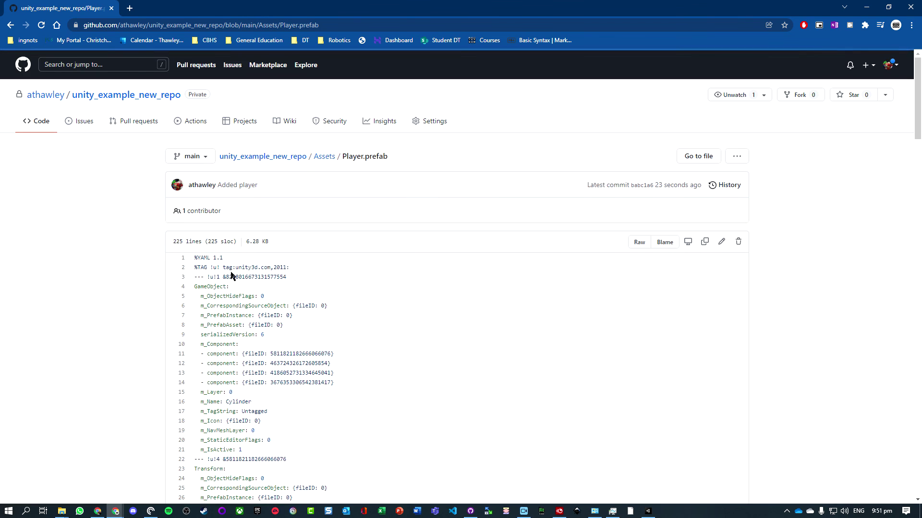
Look through the contents and extra options of Player.prefab, and return to the root of unity_example_new_repo.
scroll(255, 274, "down", 20)
scroll(256, 273, "up", 20)
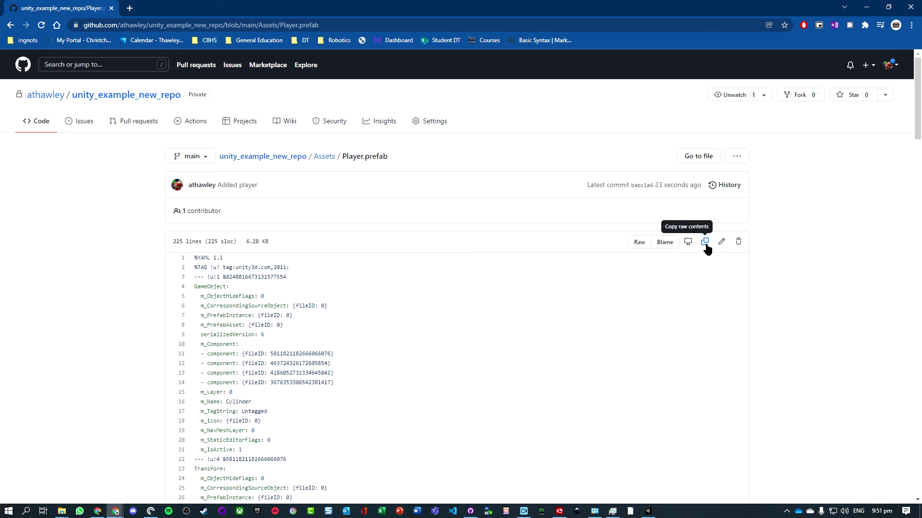
left_click(737, 156)
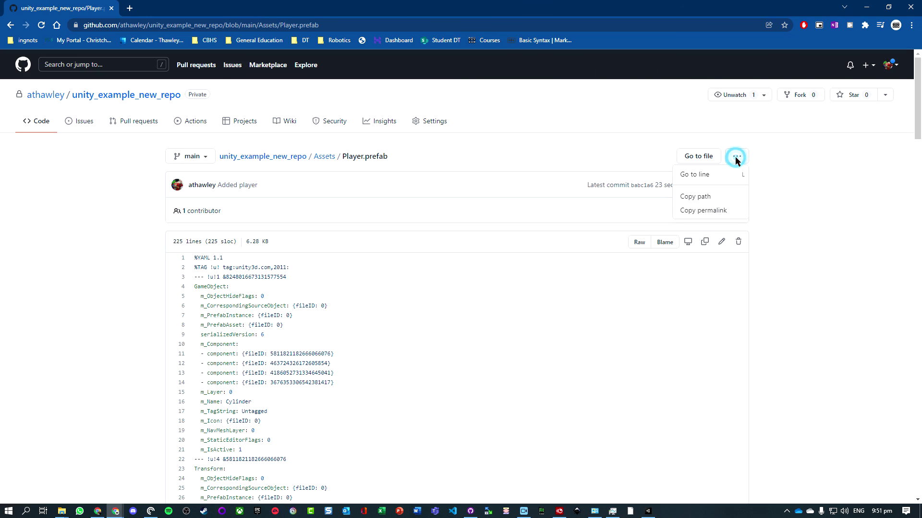
left_click(416, 213)
left_click(261, 150)
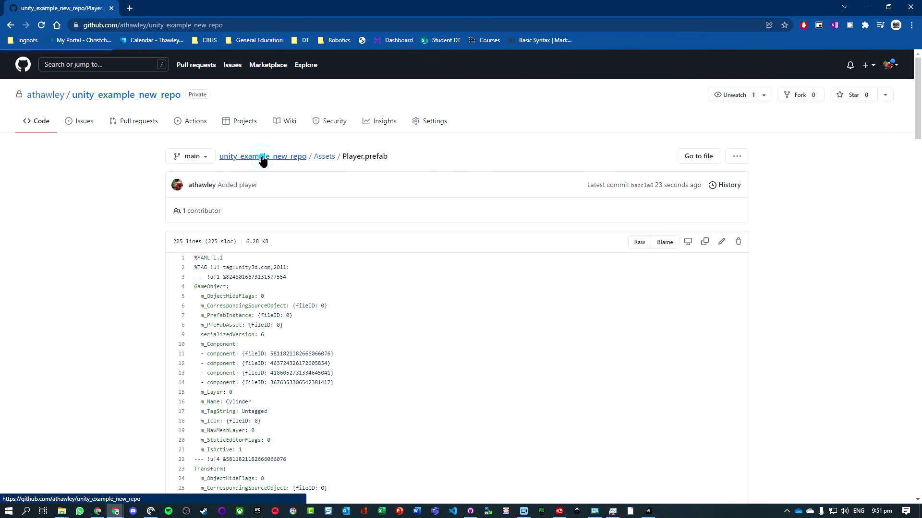